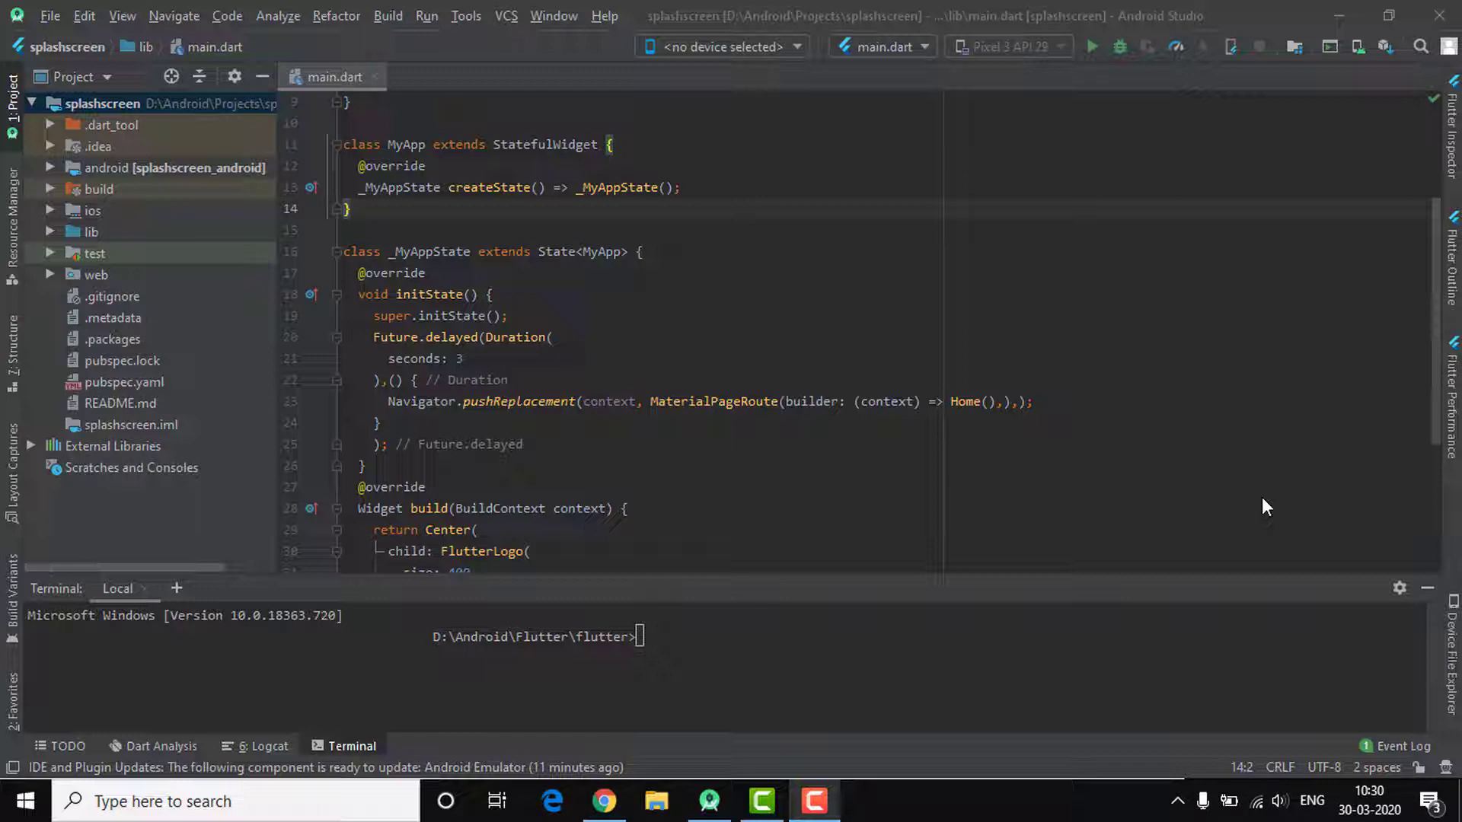
Choose Share Project on GitHub from the VCS menu to bring up the GitHub login for splashscreen
left_click(508, 17)
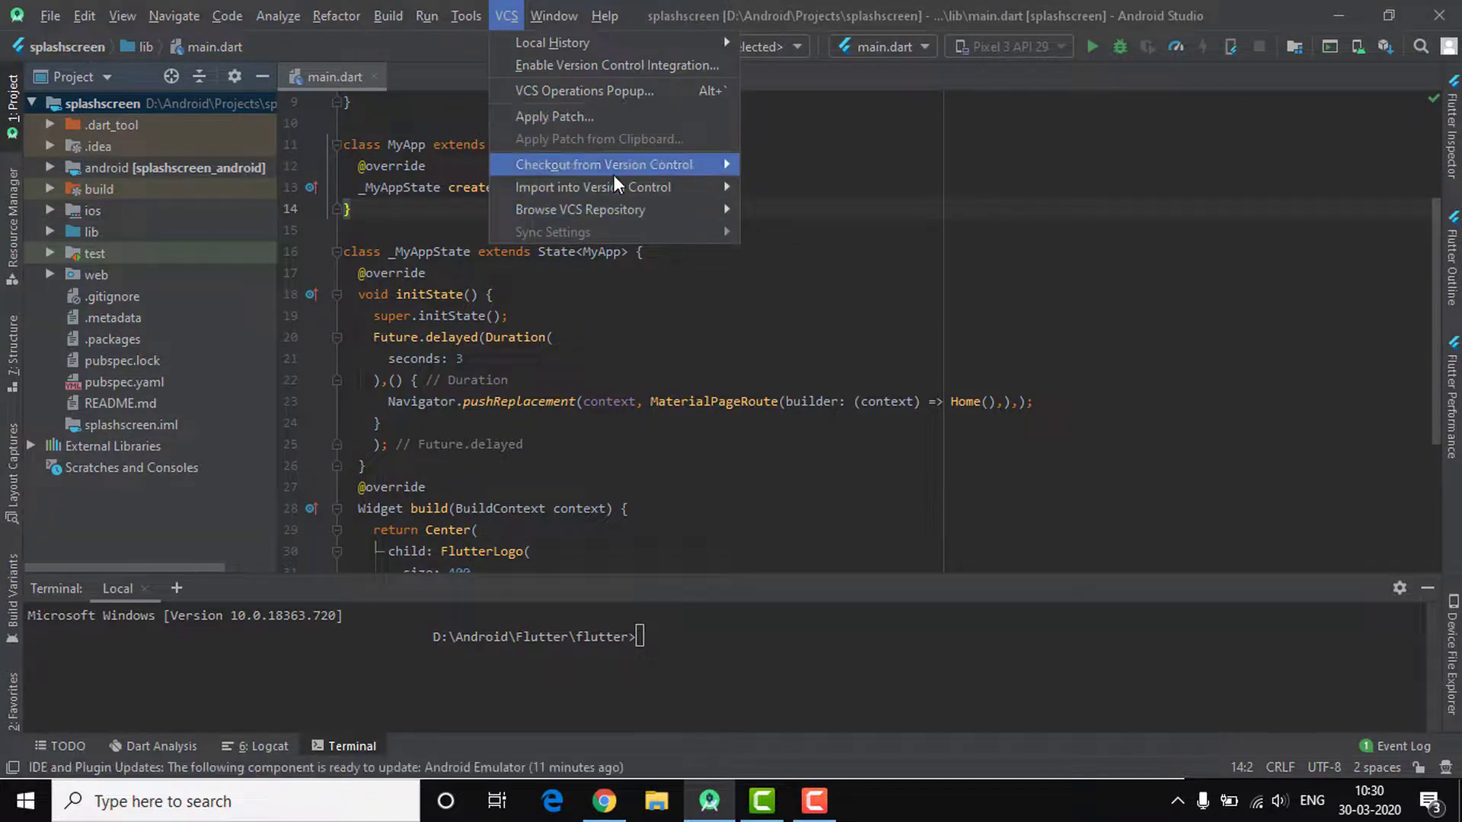
mouse_move(630, 193)
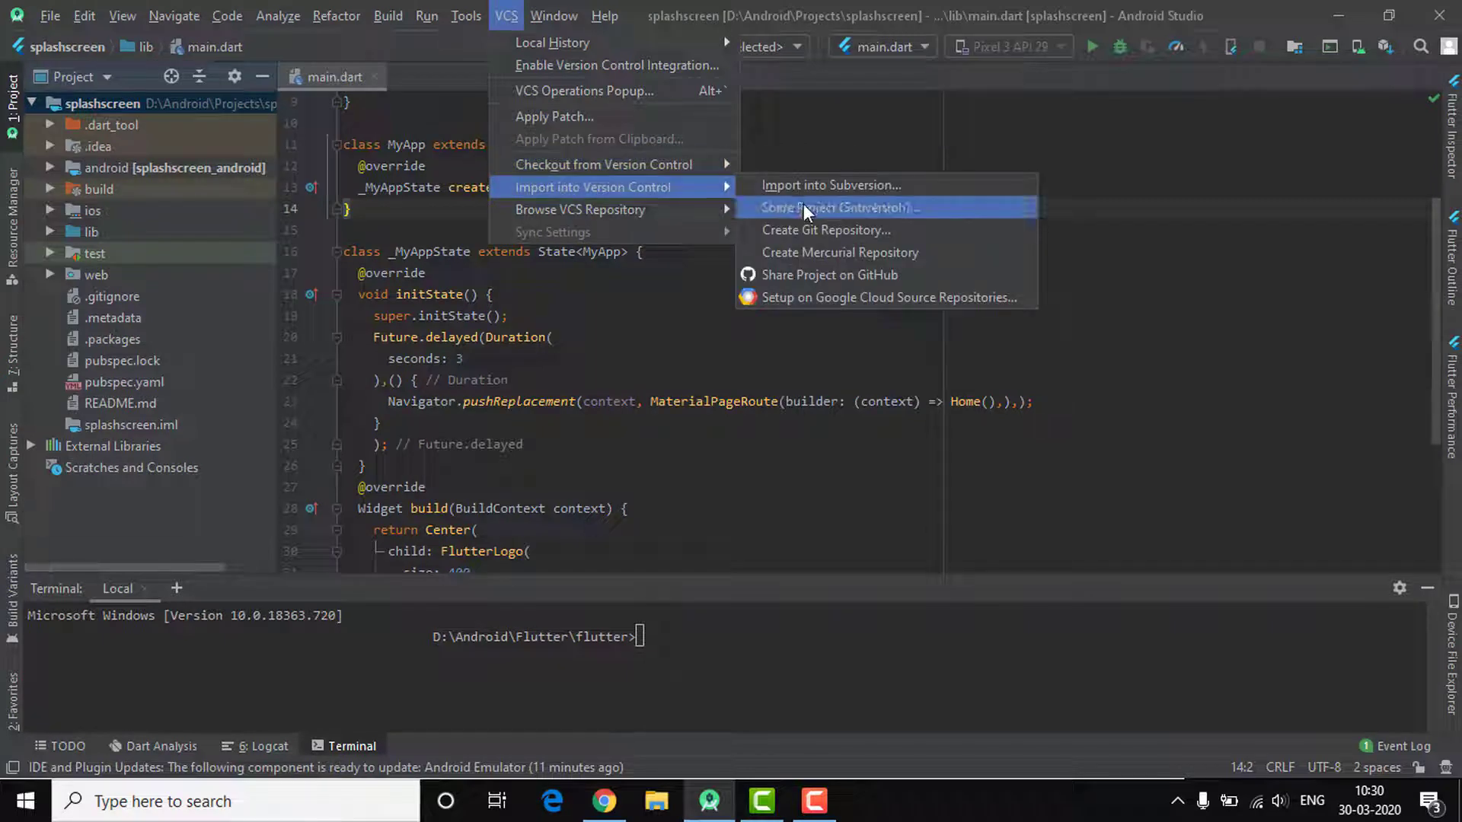
left_click(853, 274)
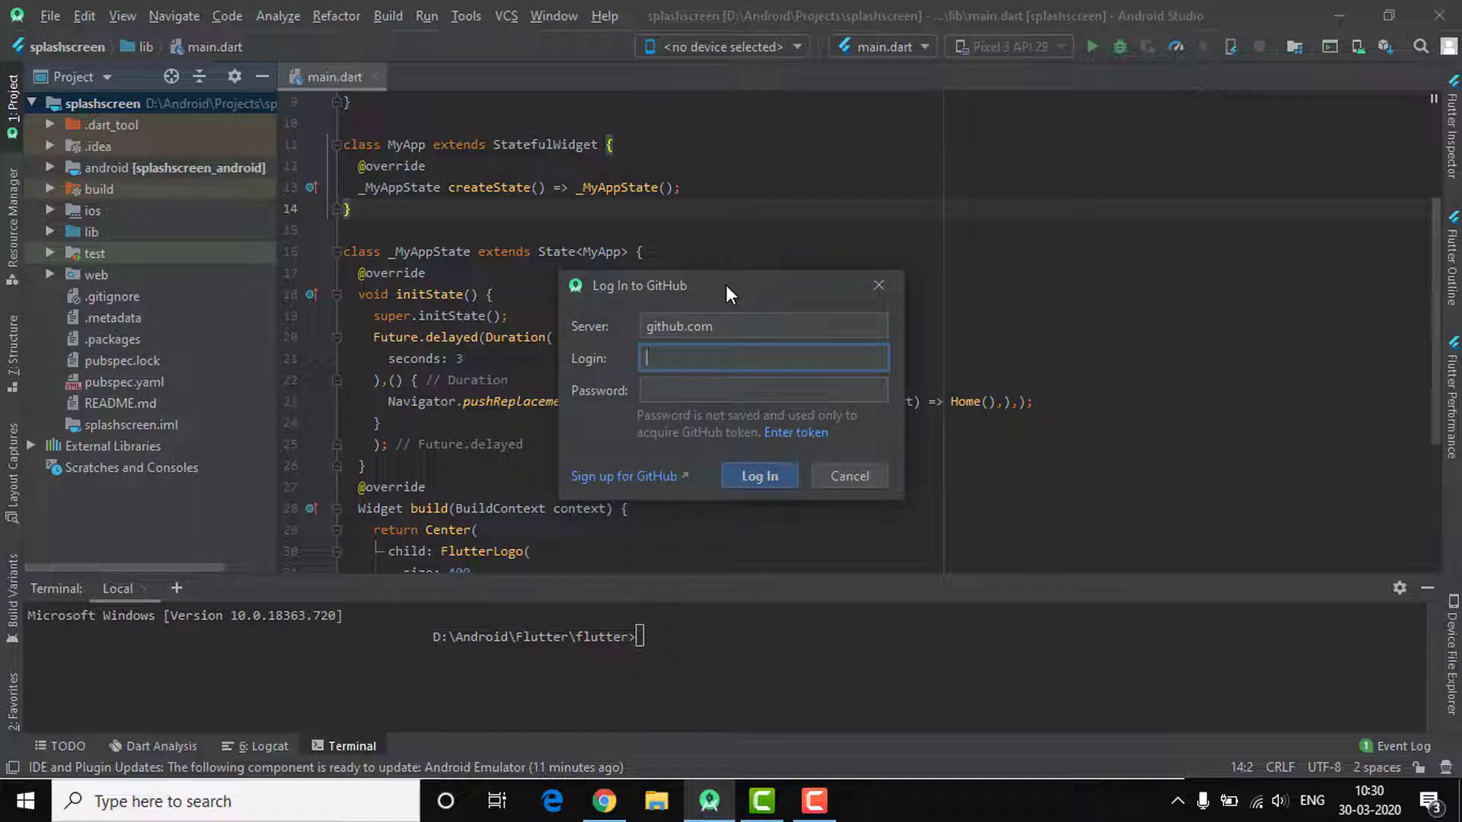
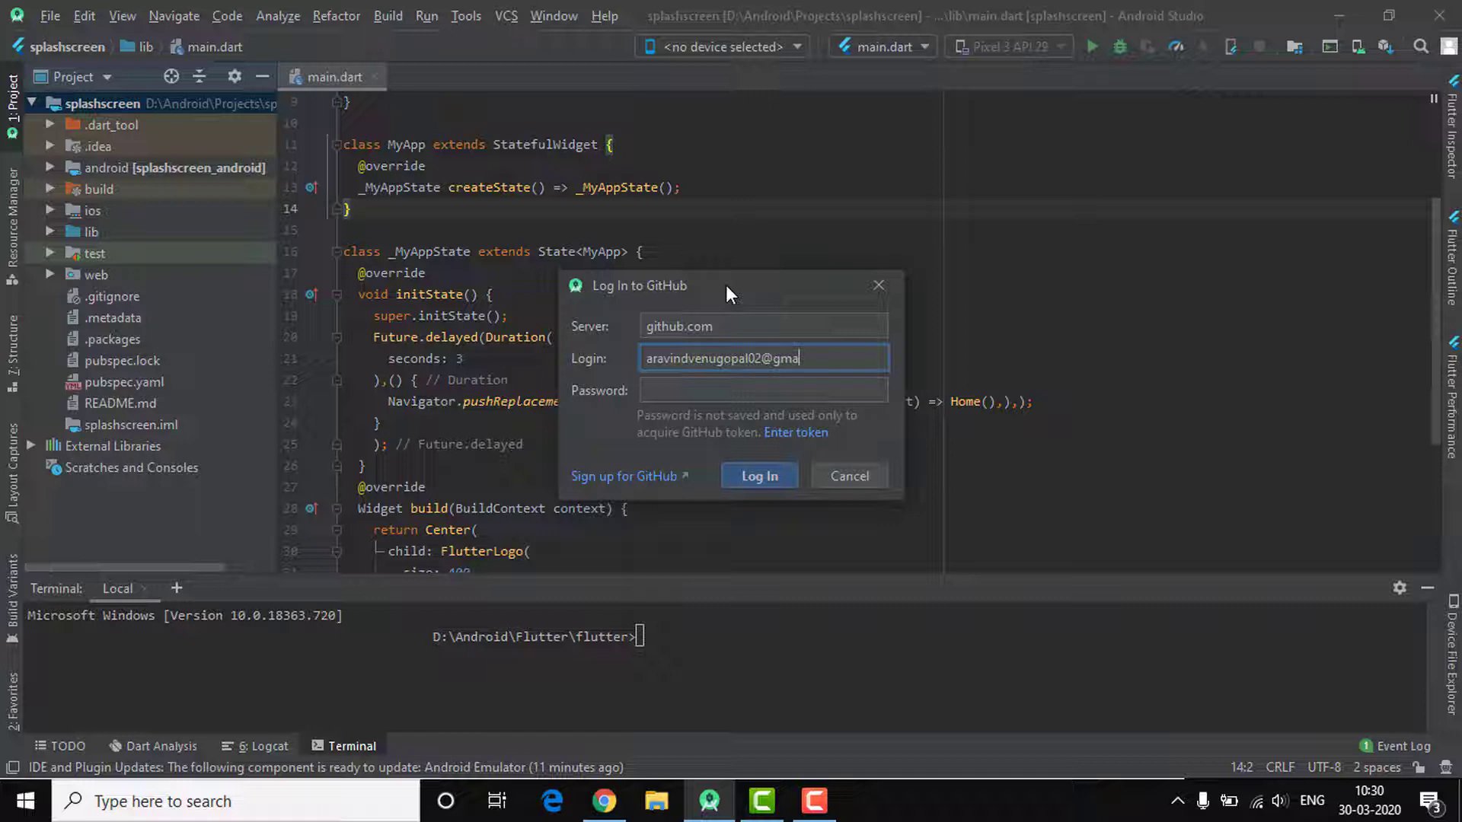
Enter the GitHub account's e-mail address and password in the login dialog
left_click(735, 392)
type("a")
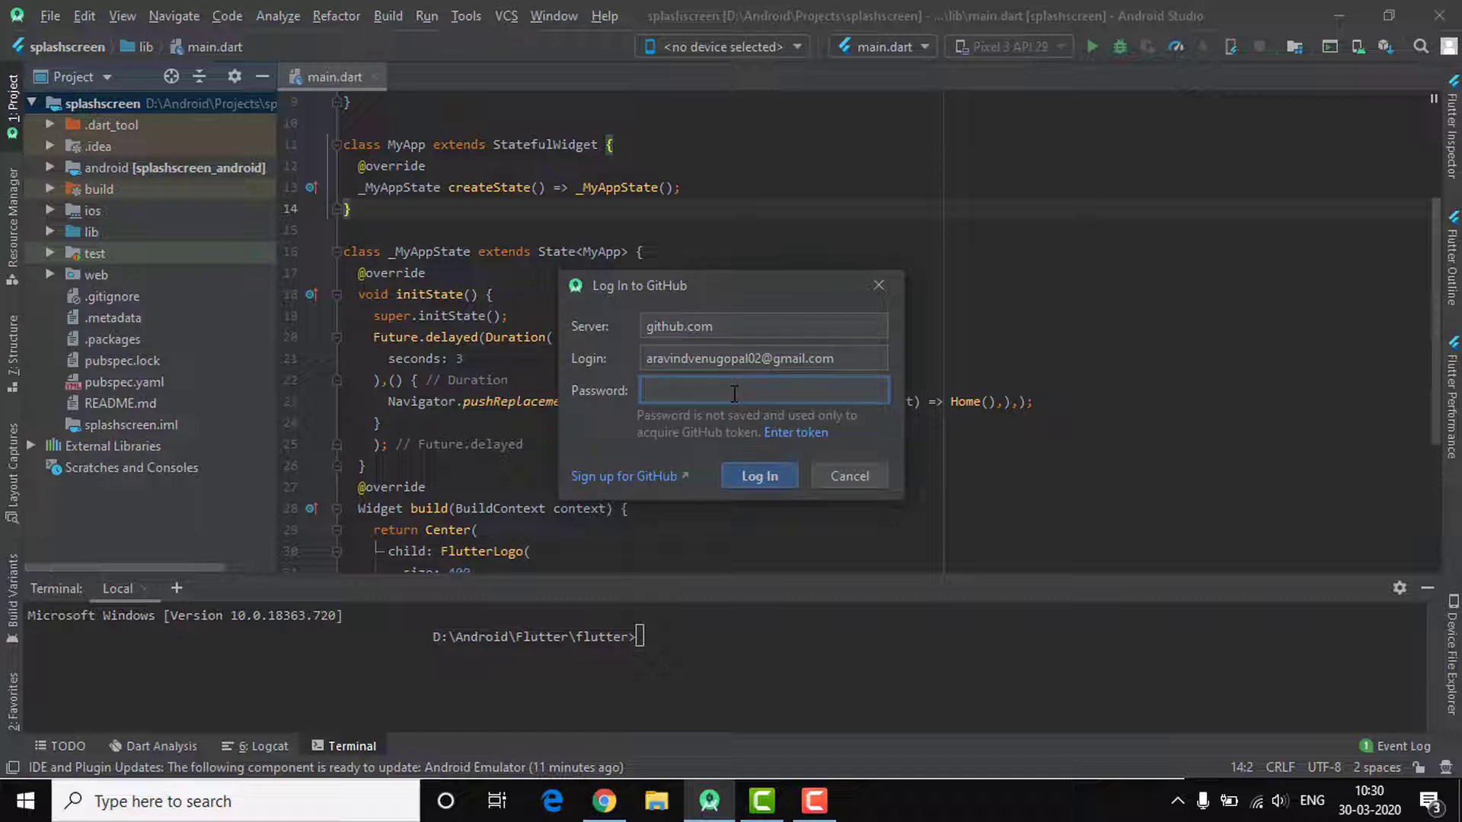
type("**********")
Log in and share as private repository splashscreen_flutter_sample with description 'sample'
left_click(769, 471)
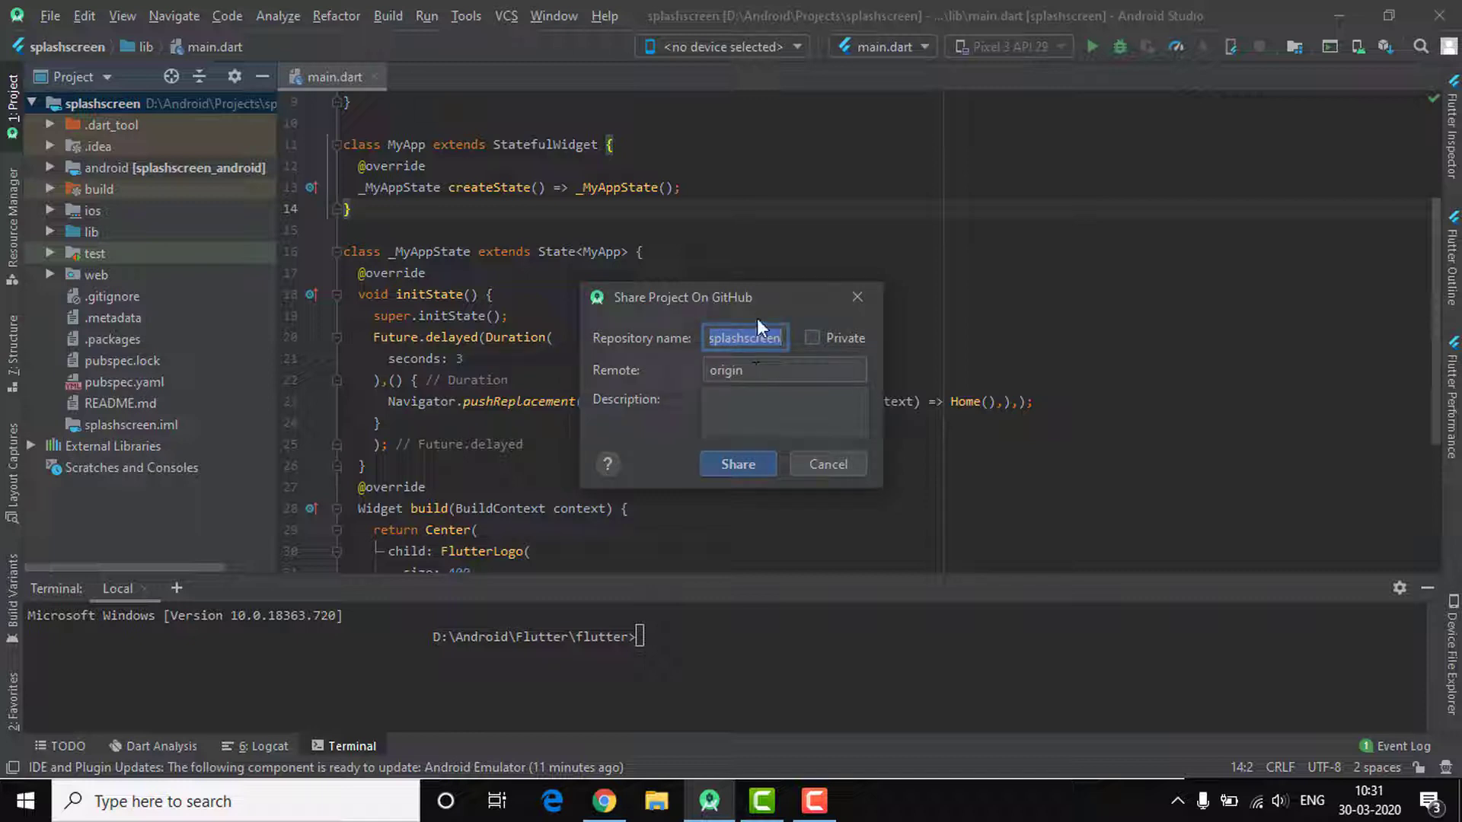
left_click(782, 340)
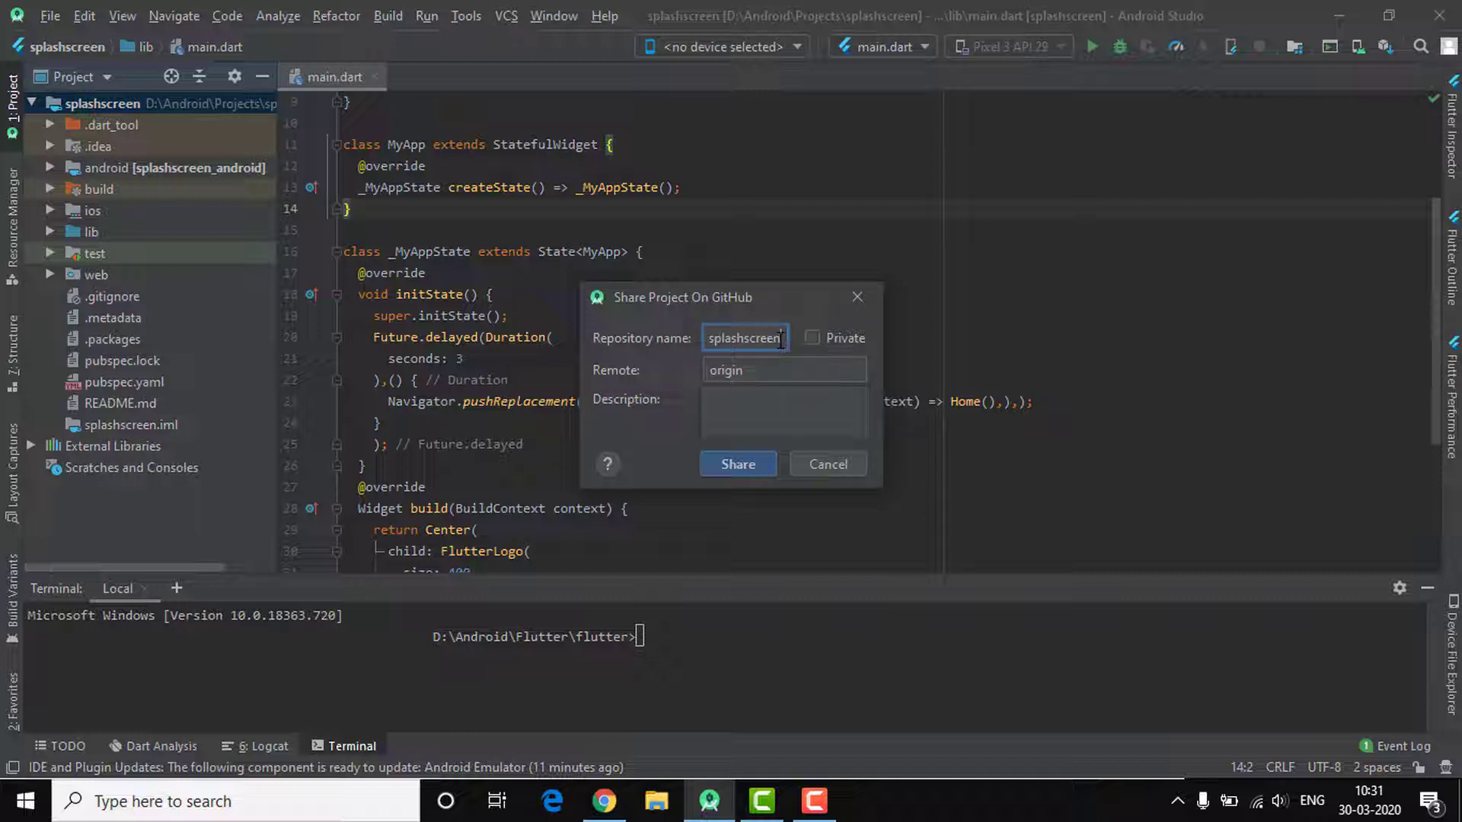
type("_")
type("f")
type("lutter")
type("_sampl")
type("e")
left_click(812, 338)
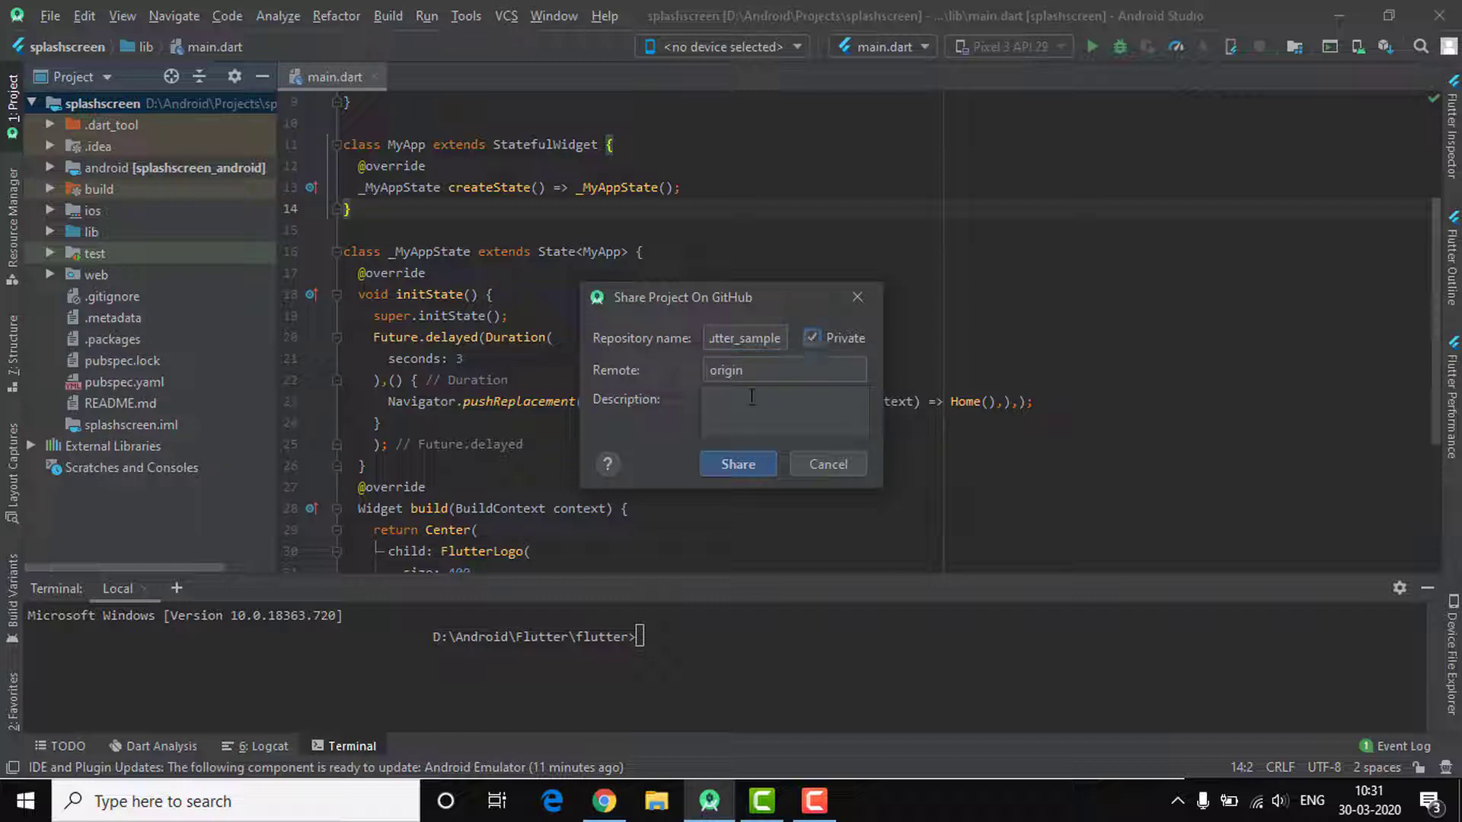
left_click(726, 416)
type("sample")
left_click(738, 464)
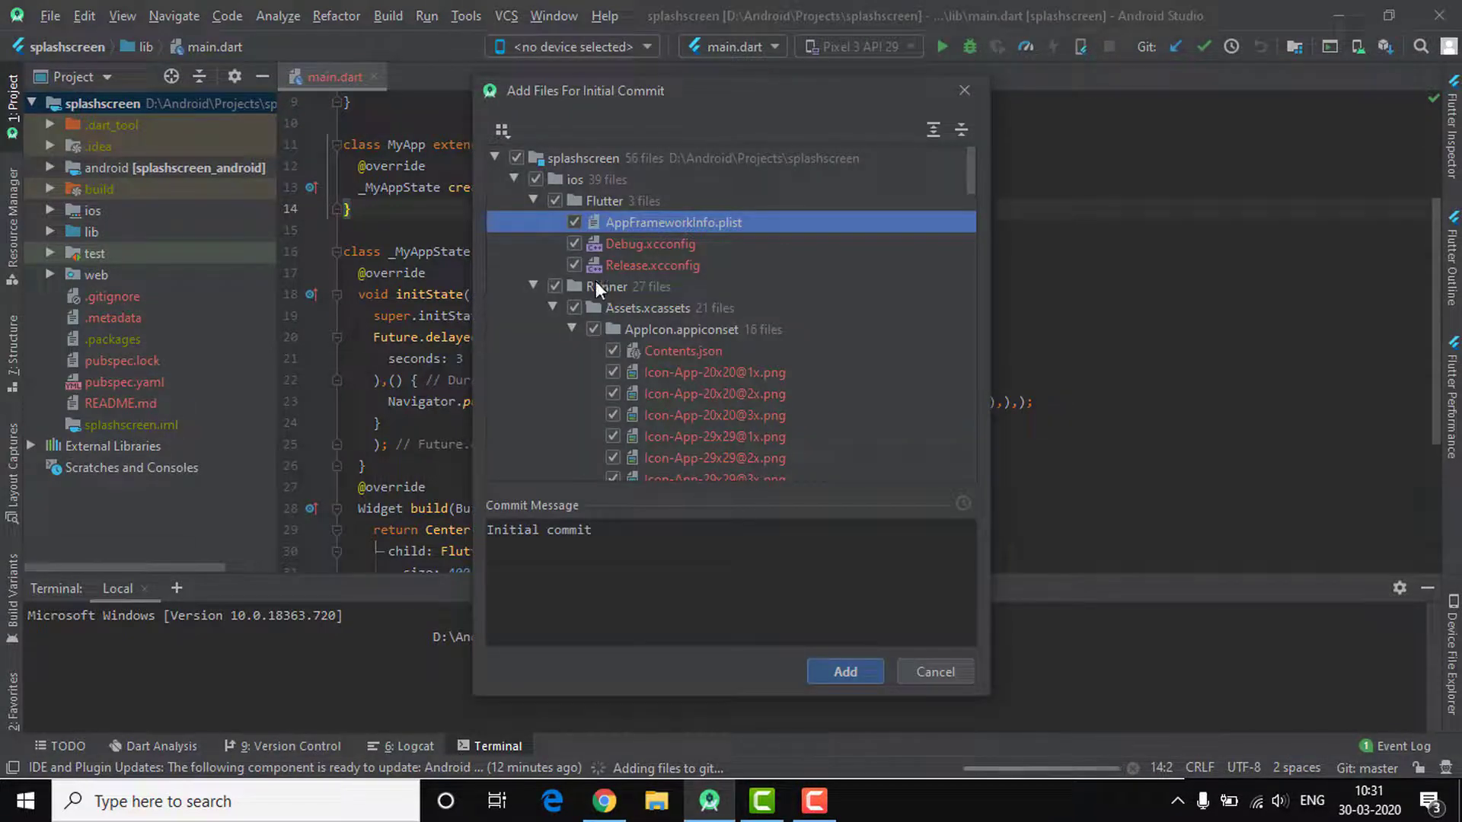
Add all project files with the message 'Initial commit', then switch to Chrome
scroll(596, 281, "down", 9)
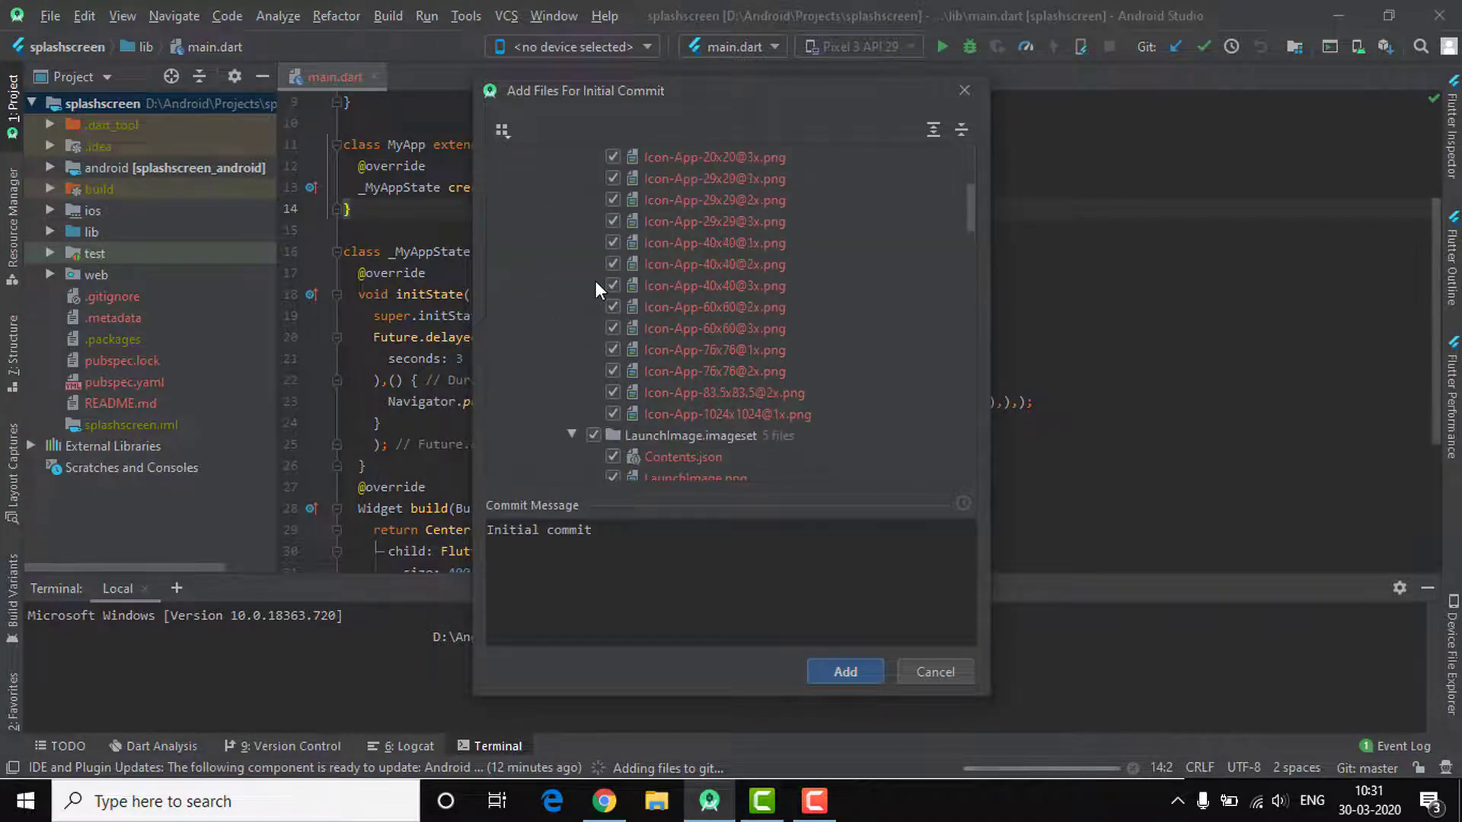
scroll(596, 281, "down", 3)
scroll(595, 281, "up", 12)
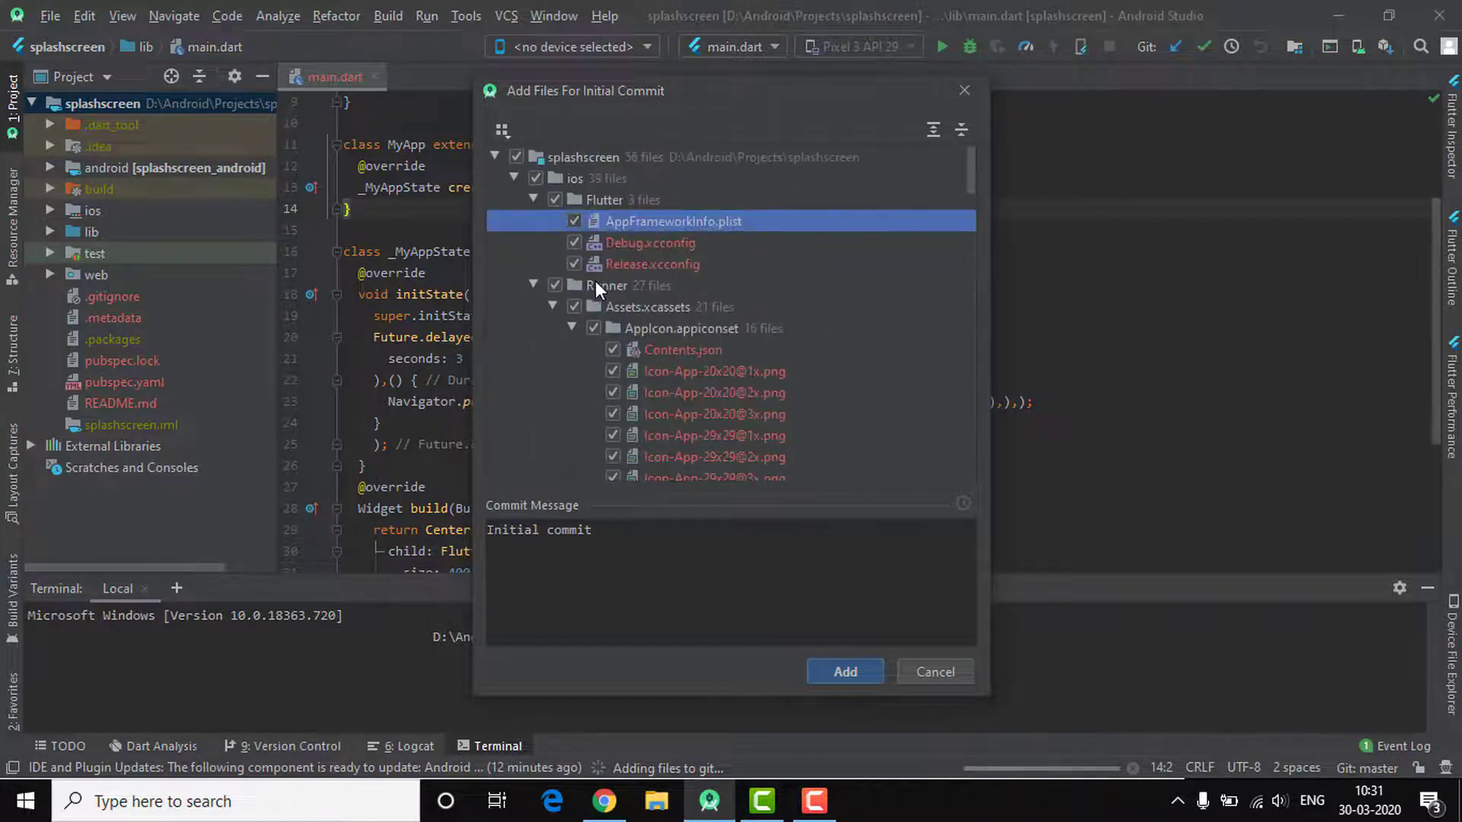
scroll(737, 441, "down", 14)
scroll(737, 441, "up", 15)
scroll(737, 441, "down", 14)
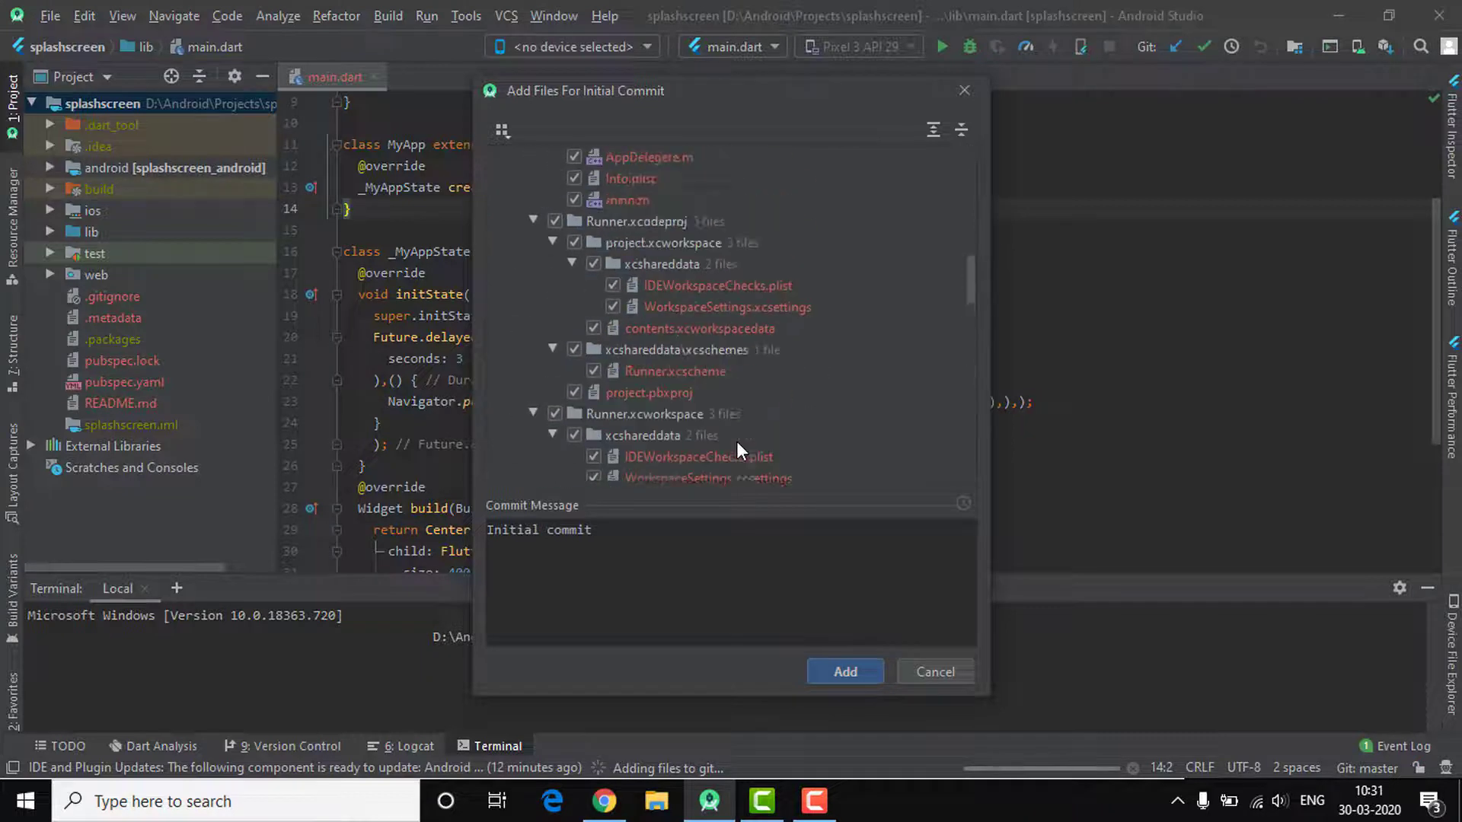
scroll(737, 441, "up", 7)
left_click(622, 529)
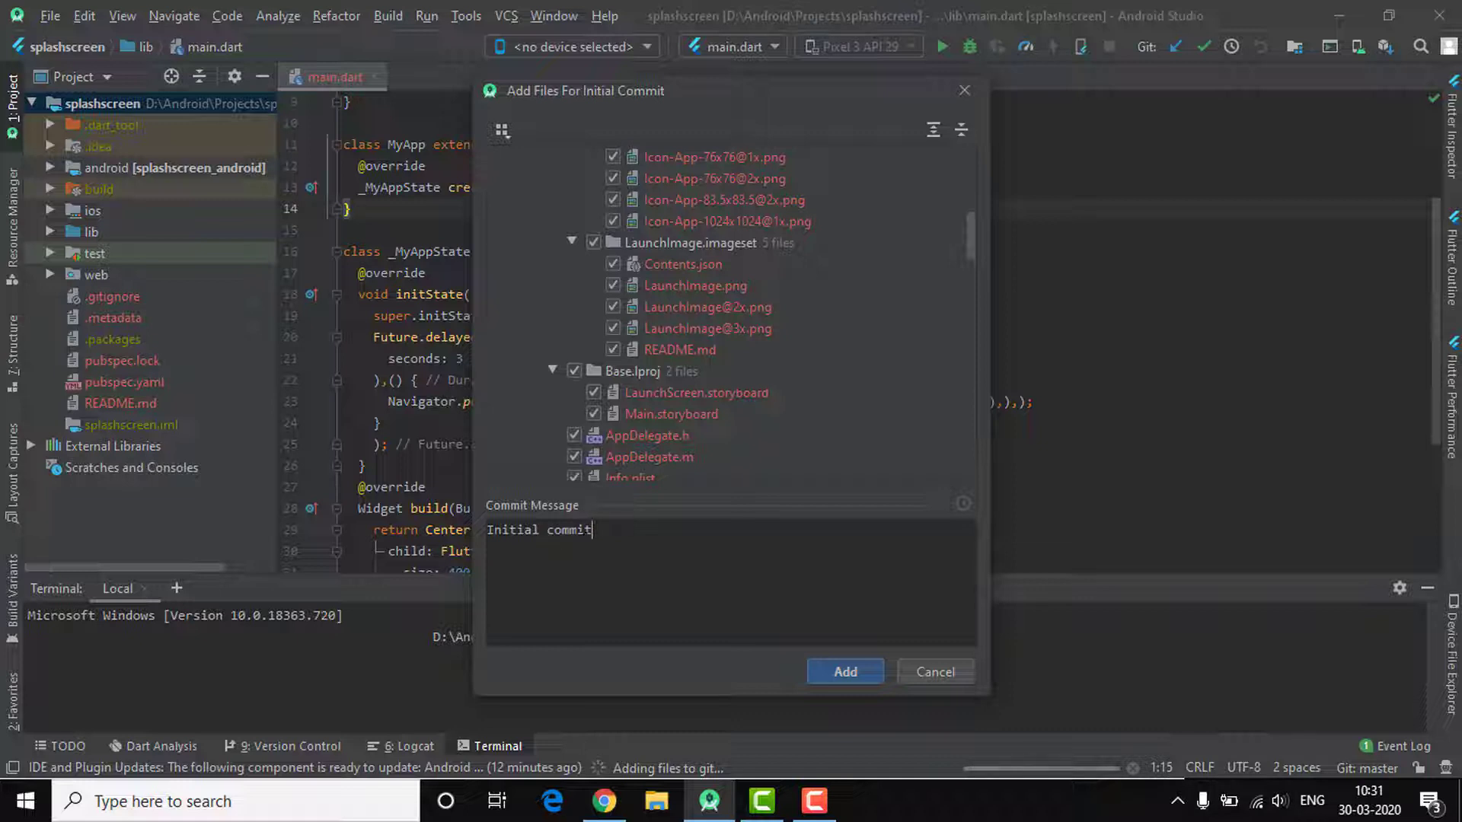
left_click(845, 672)
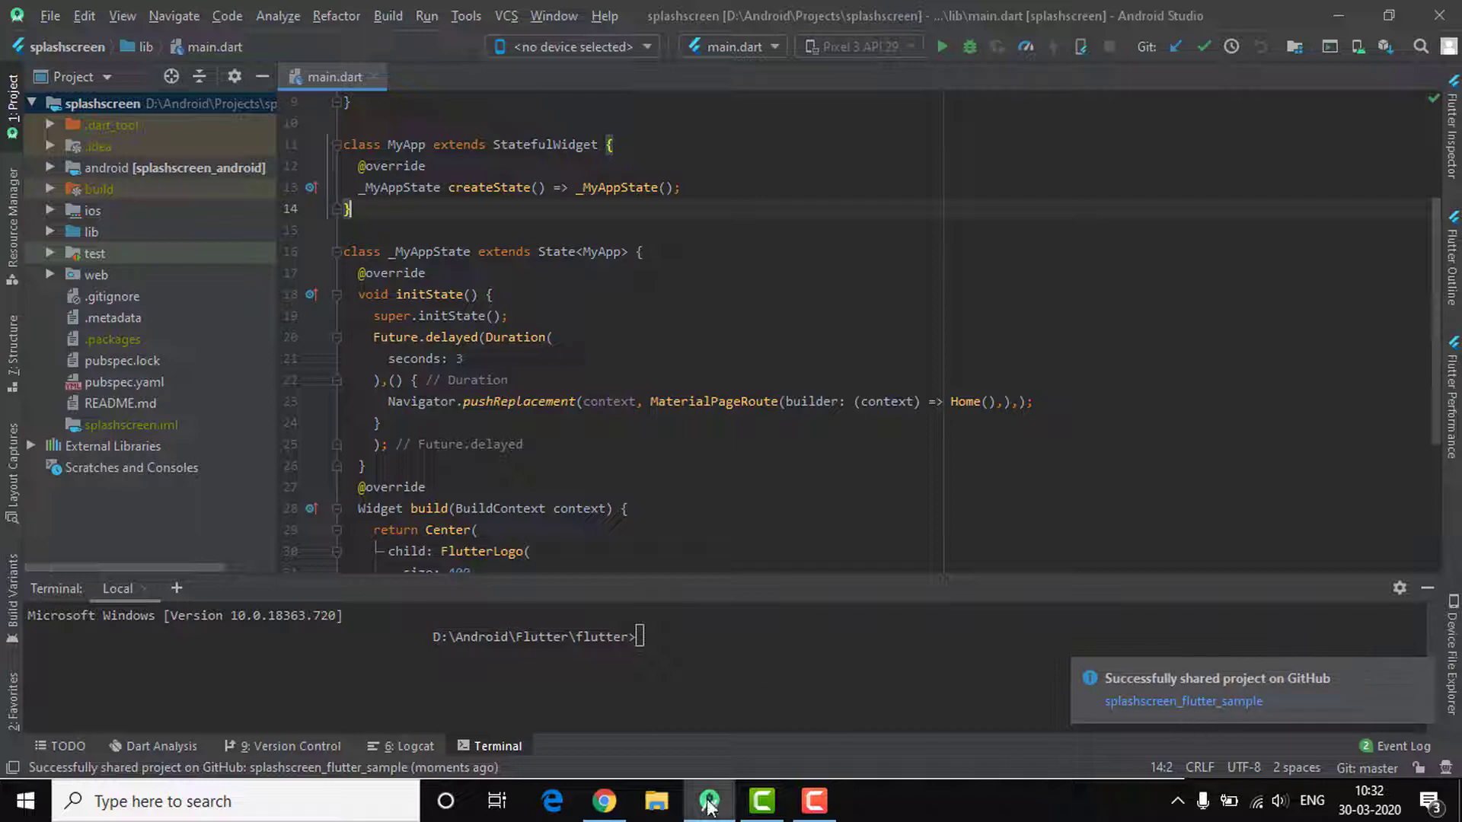
left_click(605, 801)
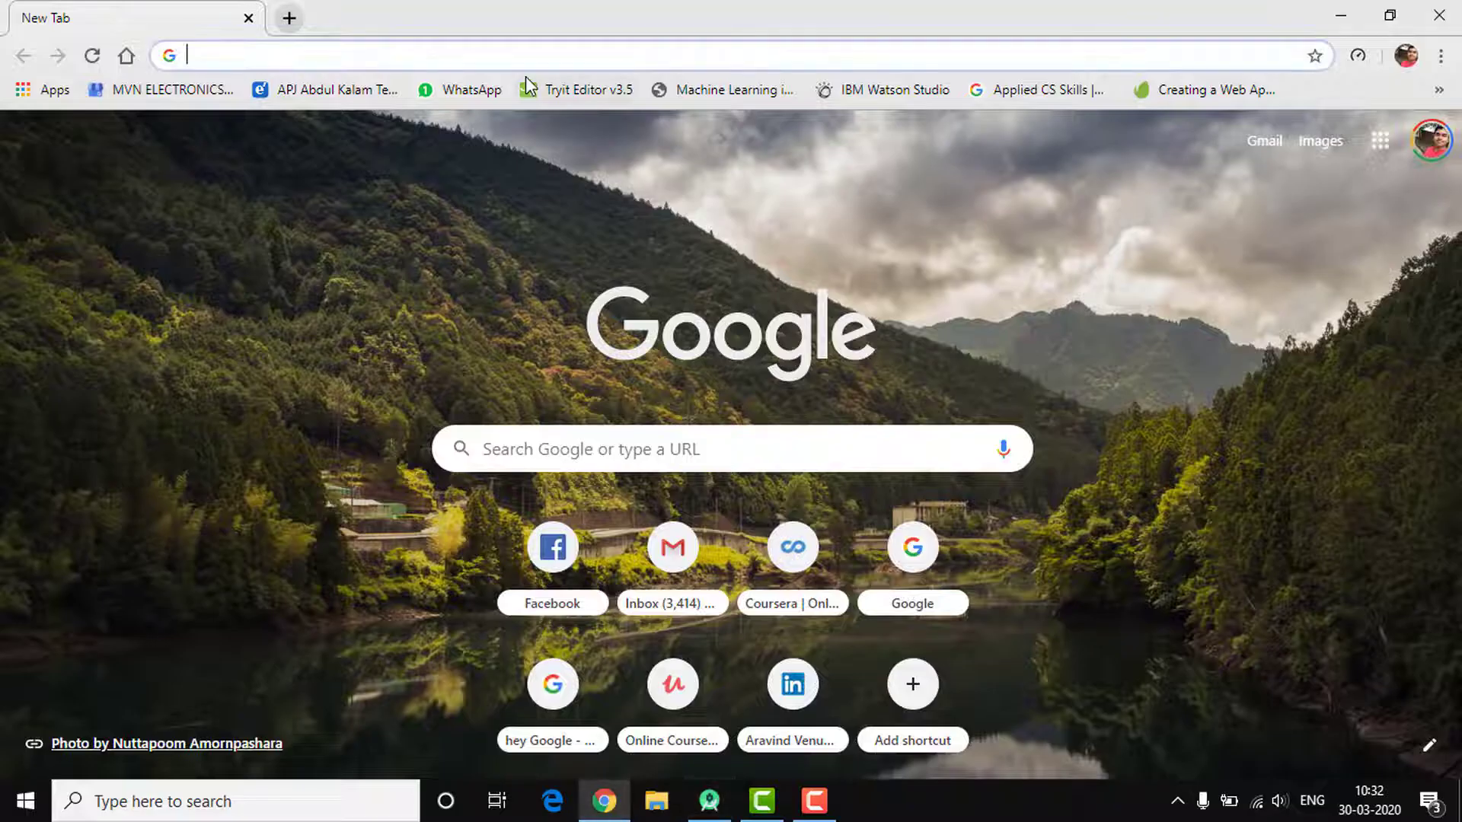
Go to github.com from Chrome's address bar
type("ara")
key("BackSpace")
key("BackSpace")
key("BackSpace")
key("BackSpace")
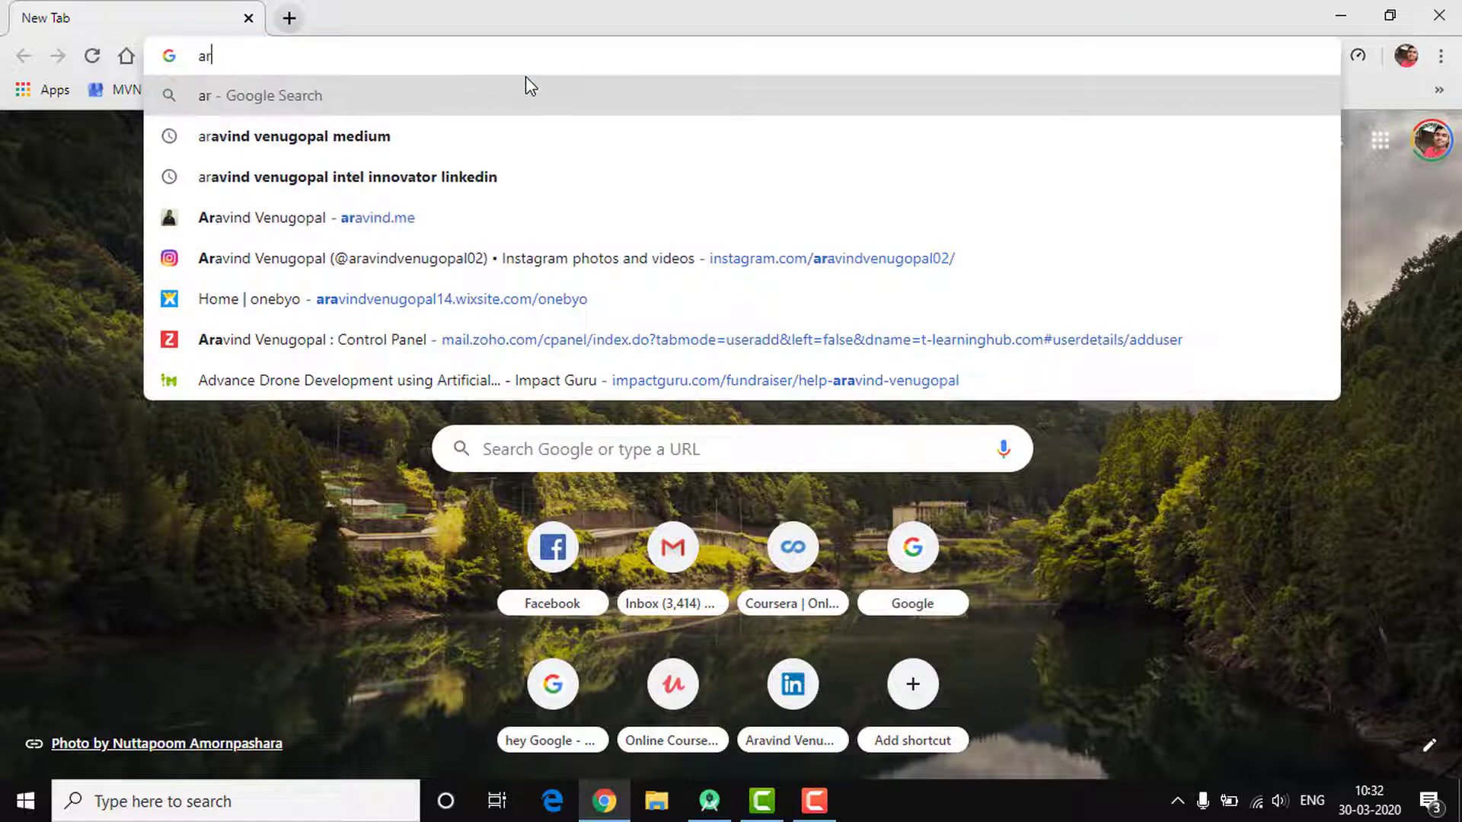
type("github.com")
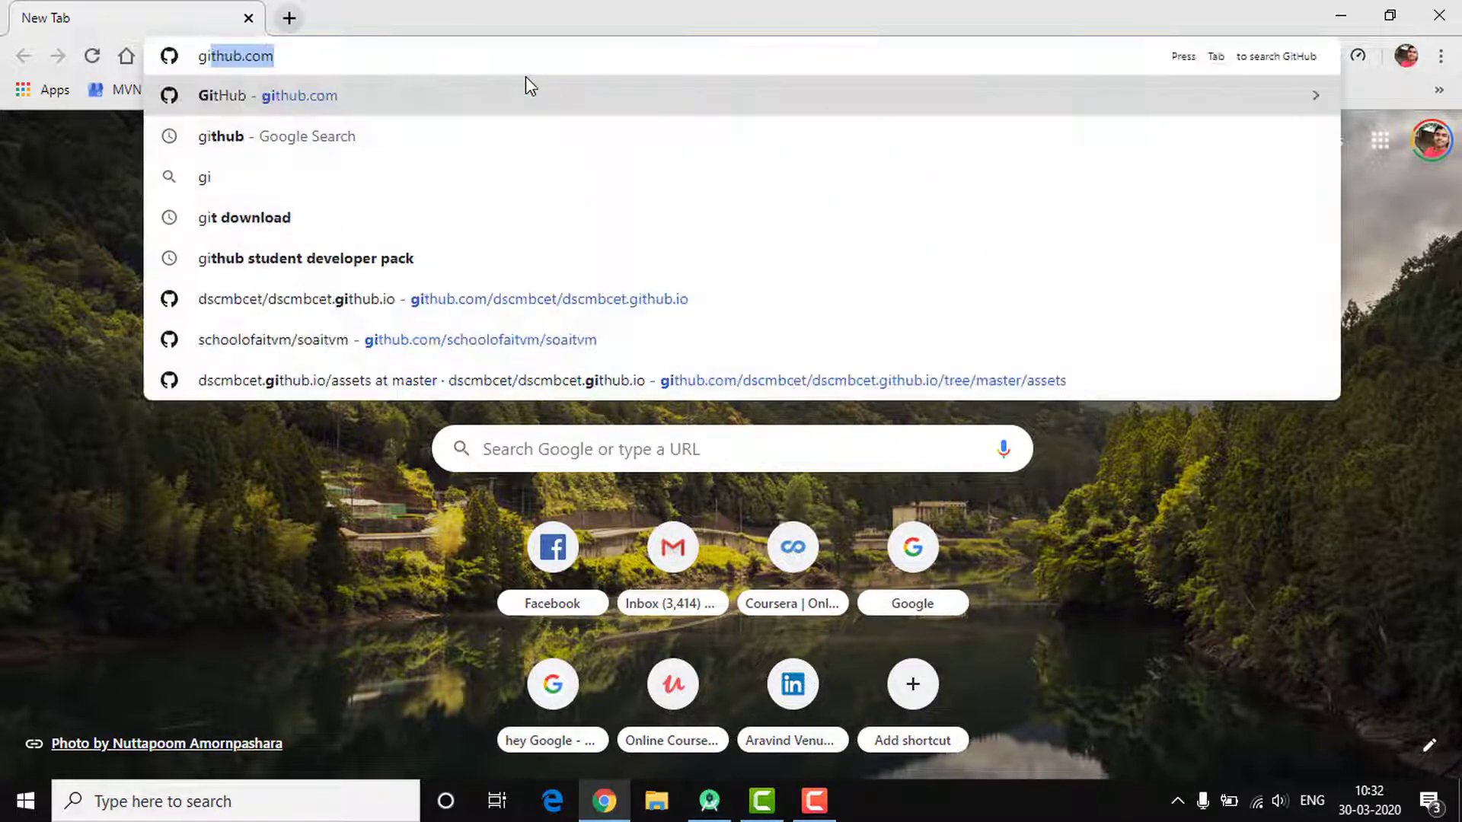
key("Return")
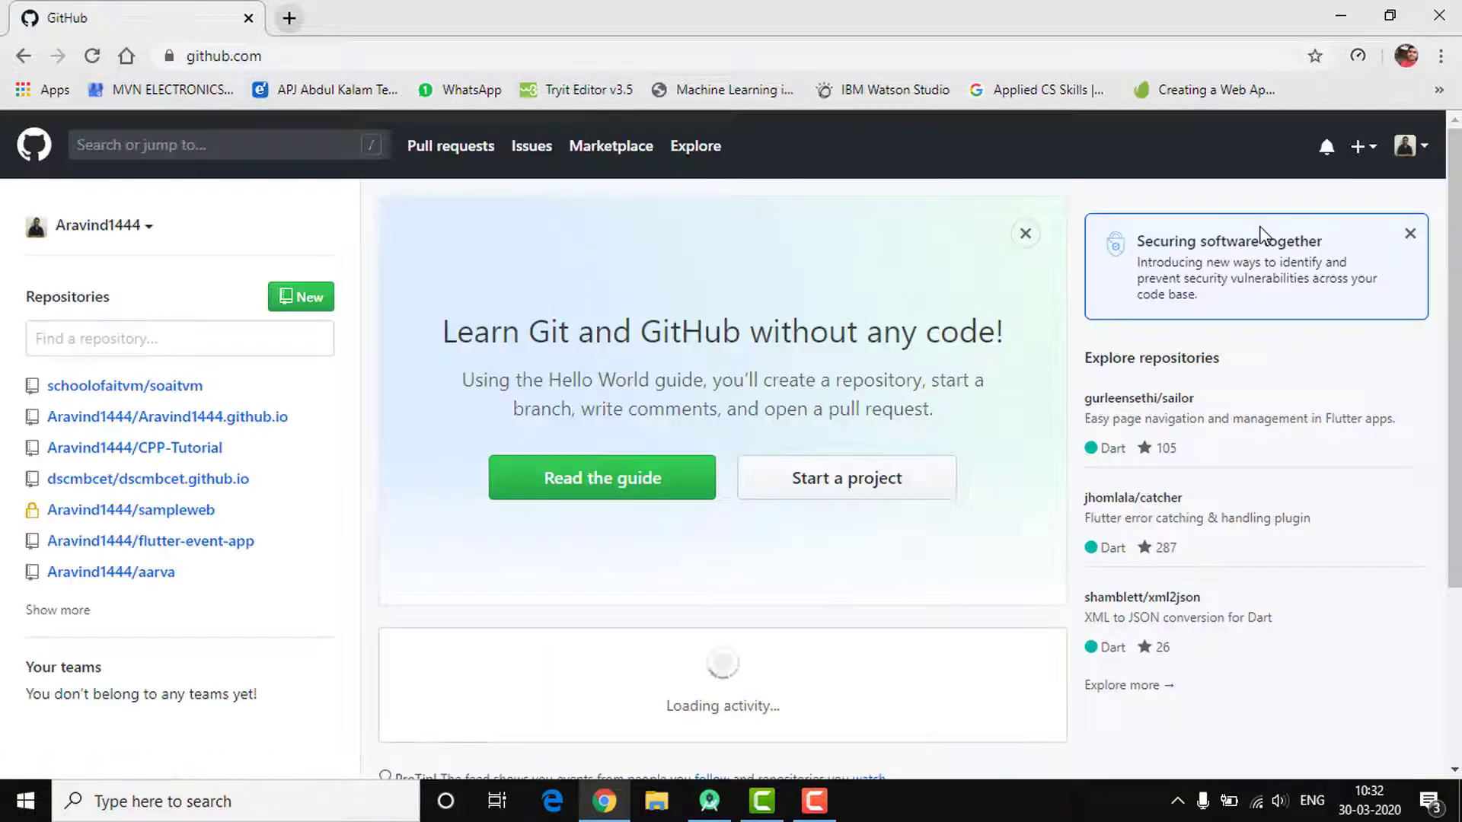
Check Your repositories lists private splashscreen_flutter_sample, then return to Android Studio
left_click(1407, 149)
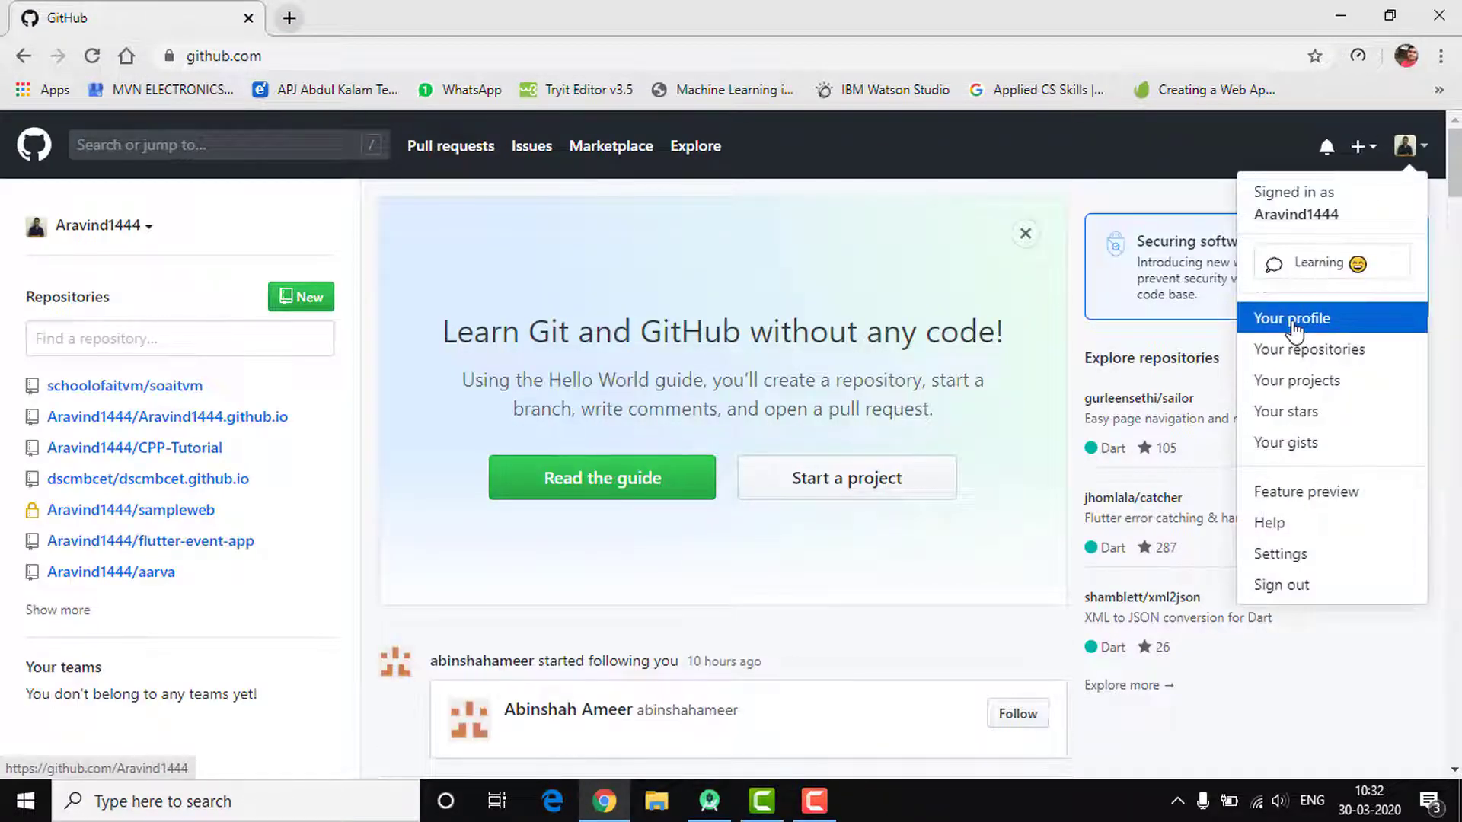
left_click(1294, 347)
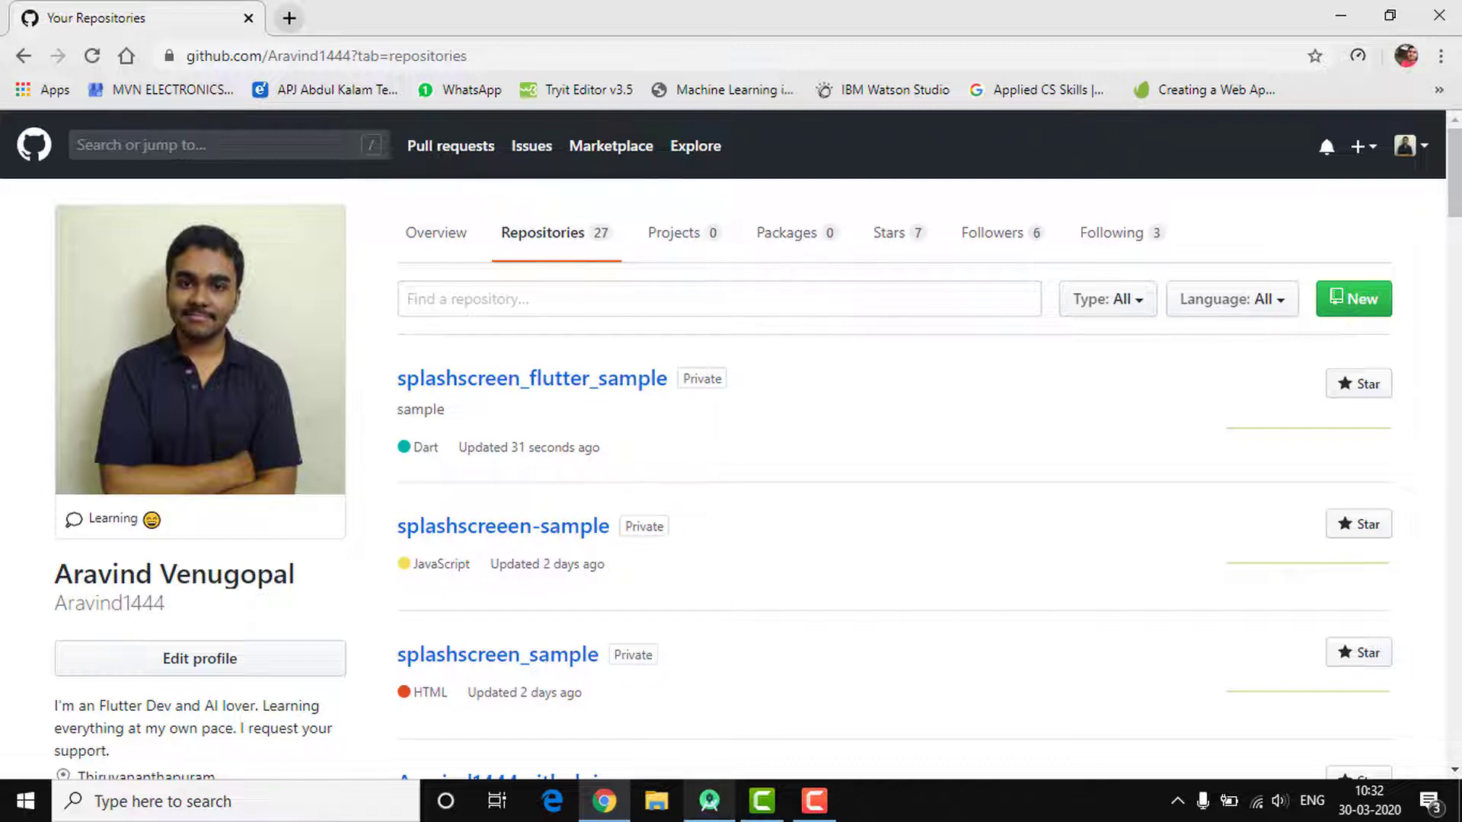
left_click(729, 810)
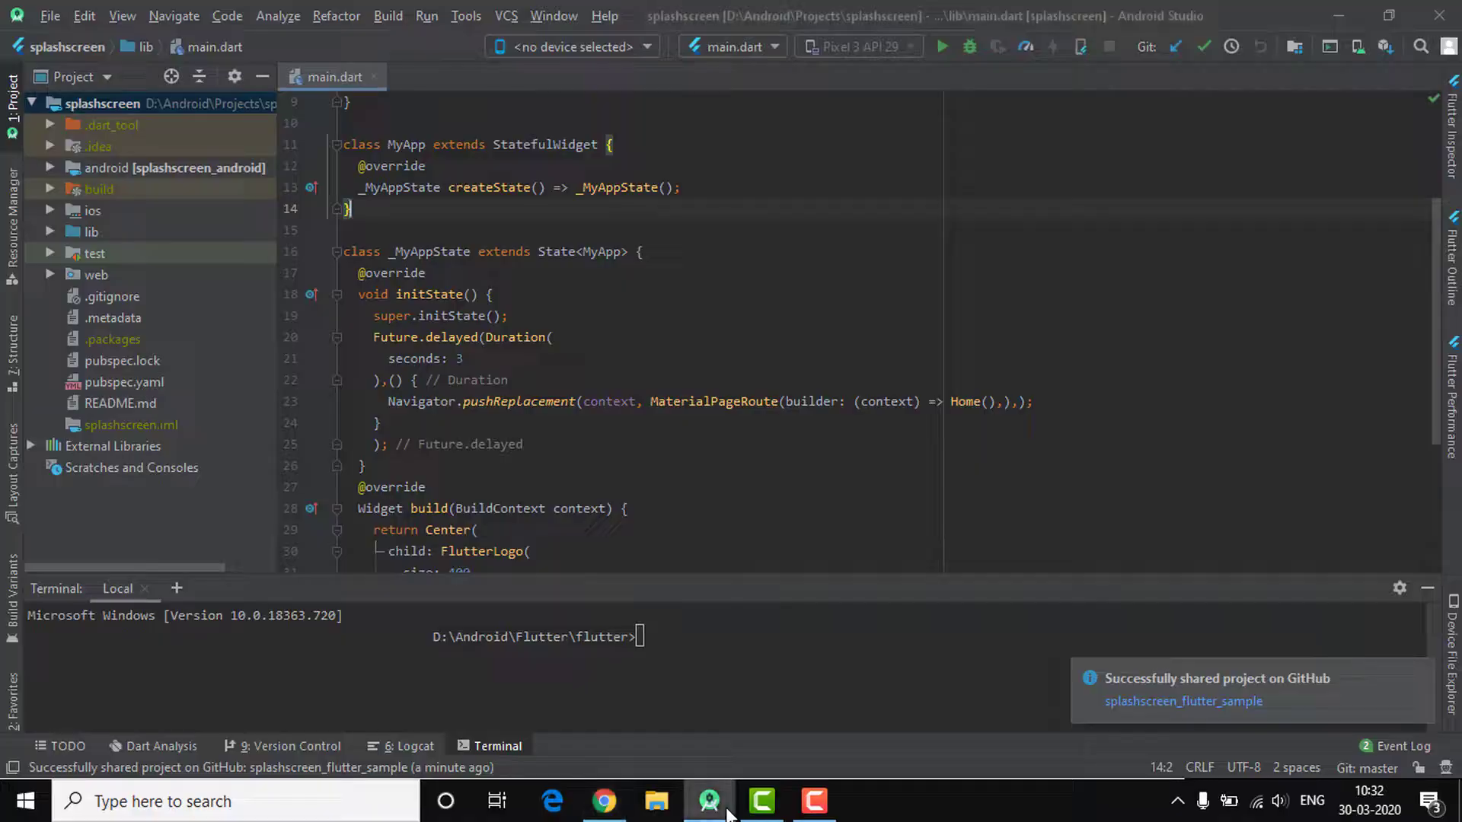
Scroll through main.dart to locate the FlutterLogo 'size: 400' line
left_click(719, 403)
scroll(721, 405, "up", 3)
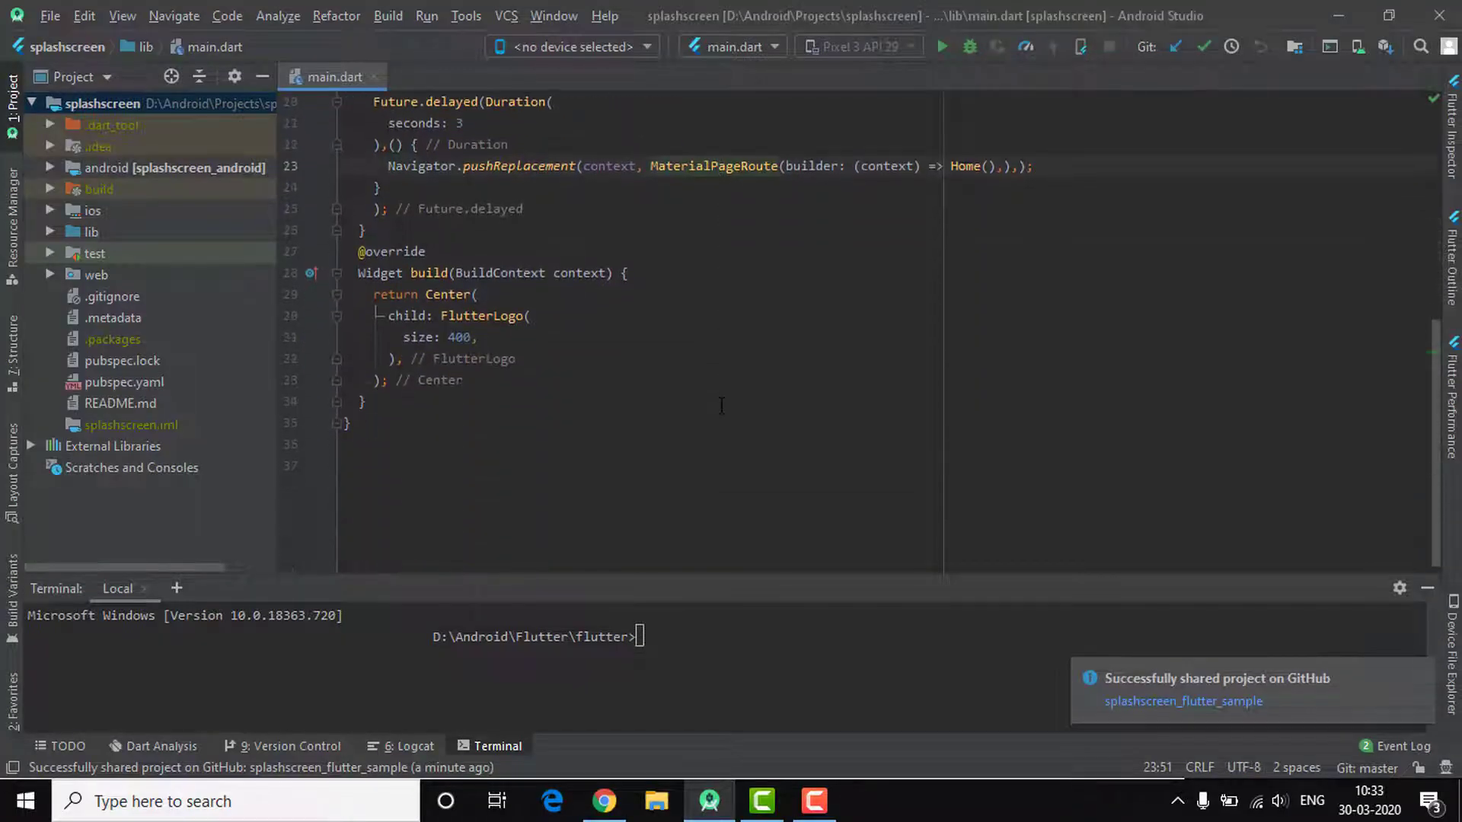
left_click(722, 405)
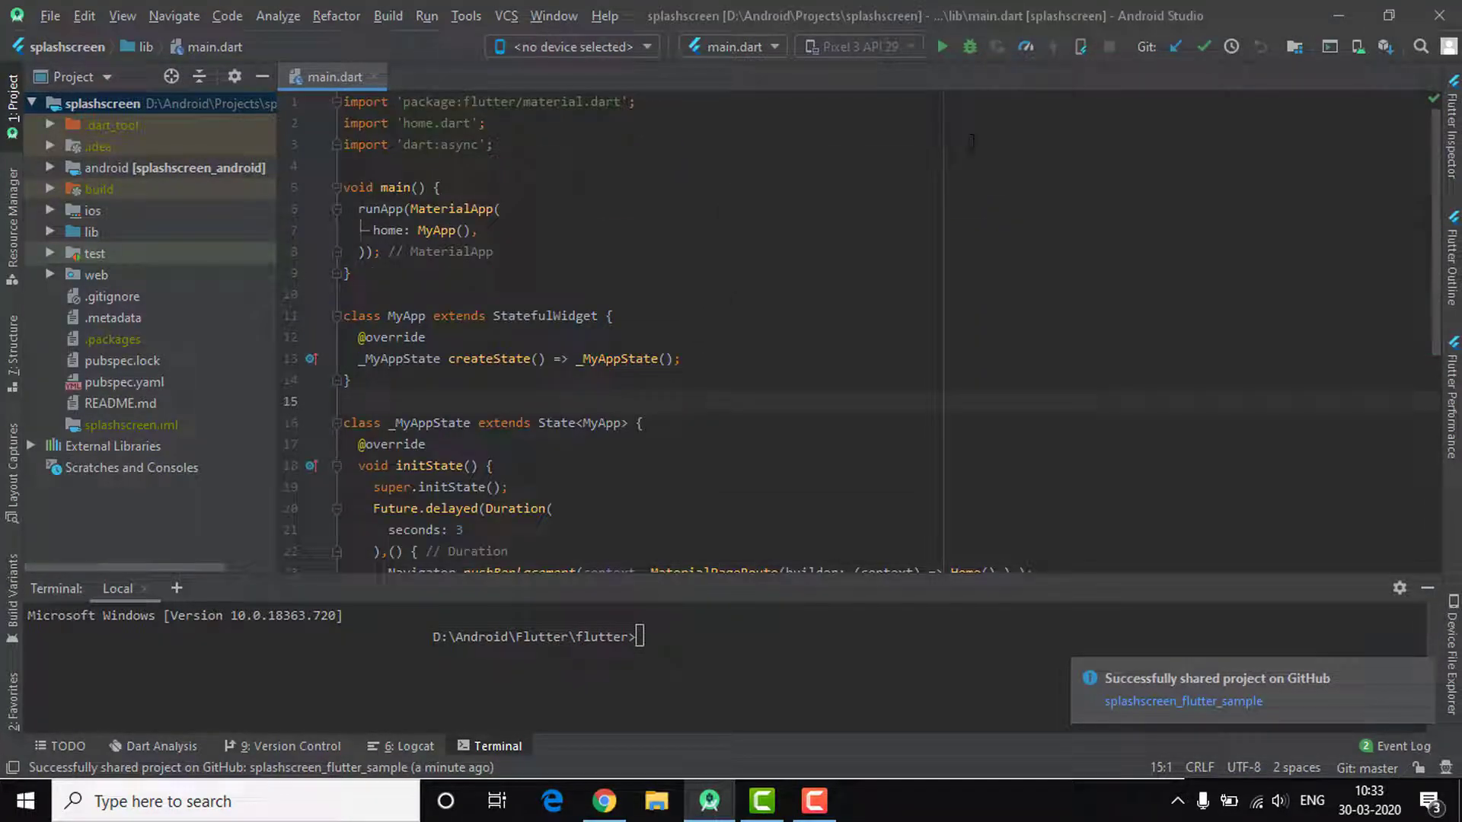
scroll(509, 508, "down", 7)
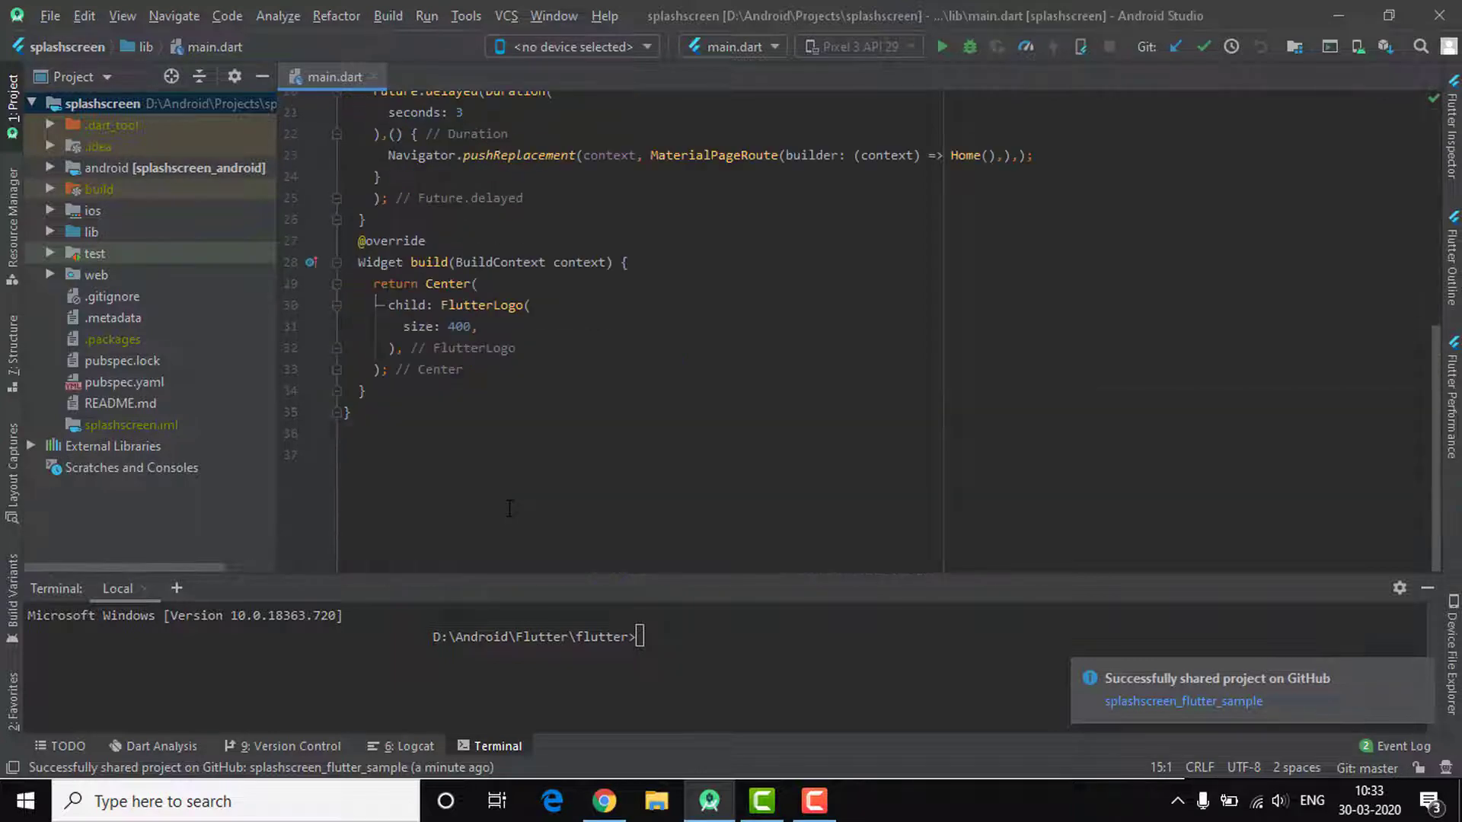
scroll(509, 508, "up", 7)
scroll(510, 508, "down", 5)
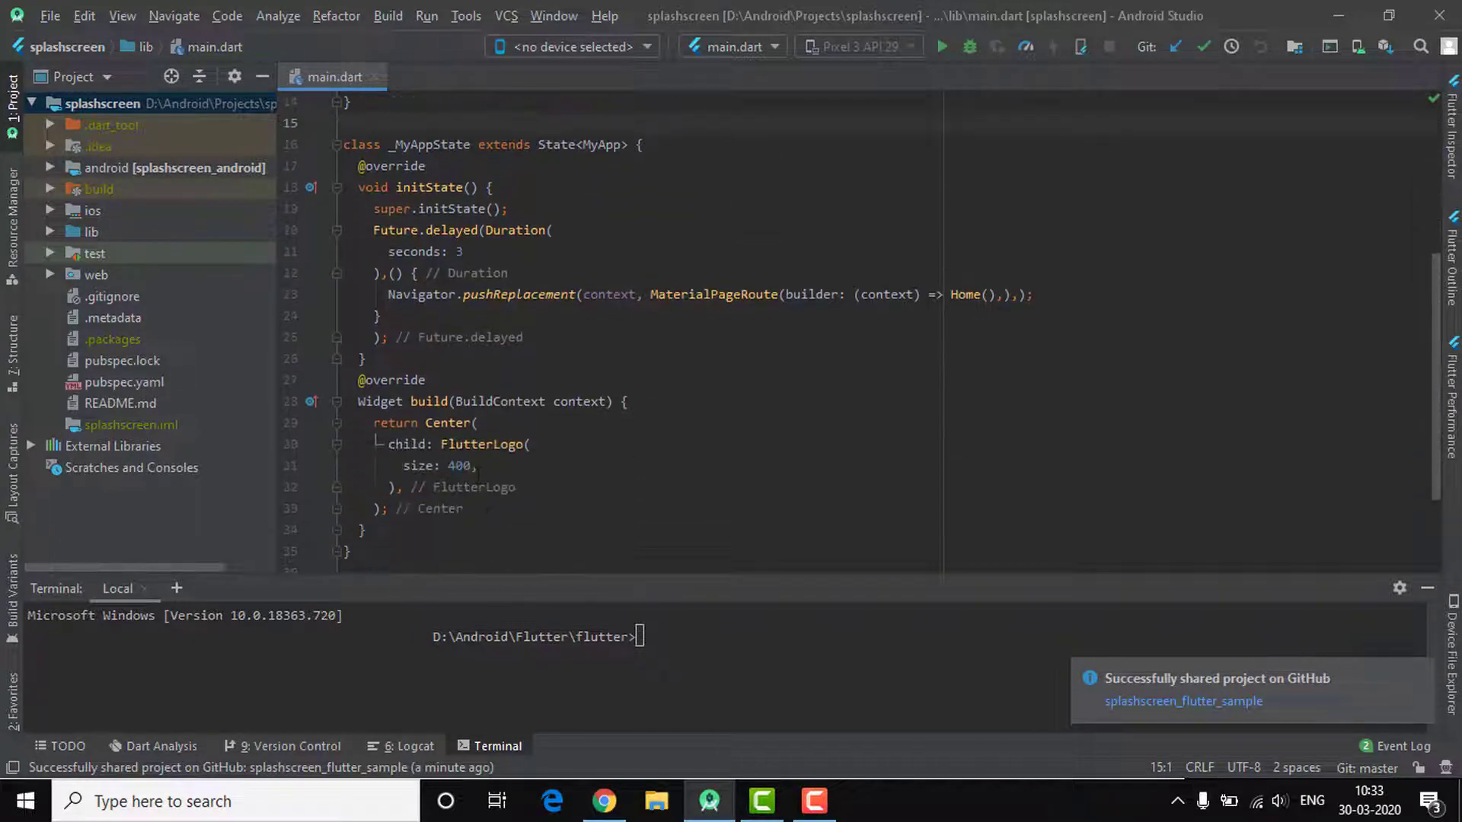
triple_click(465, 466)
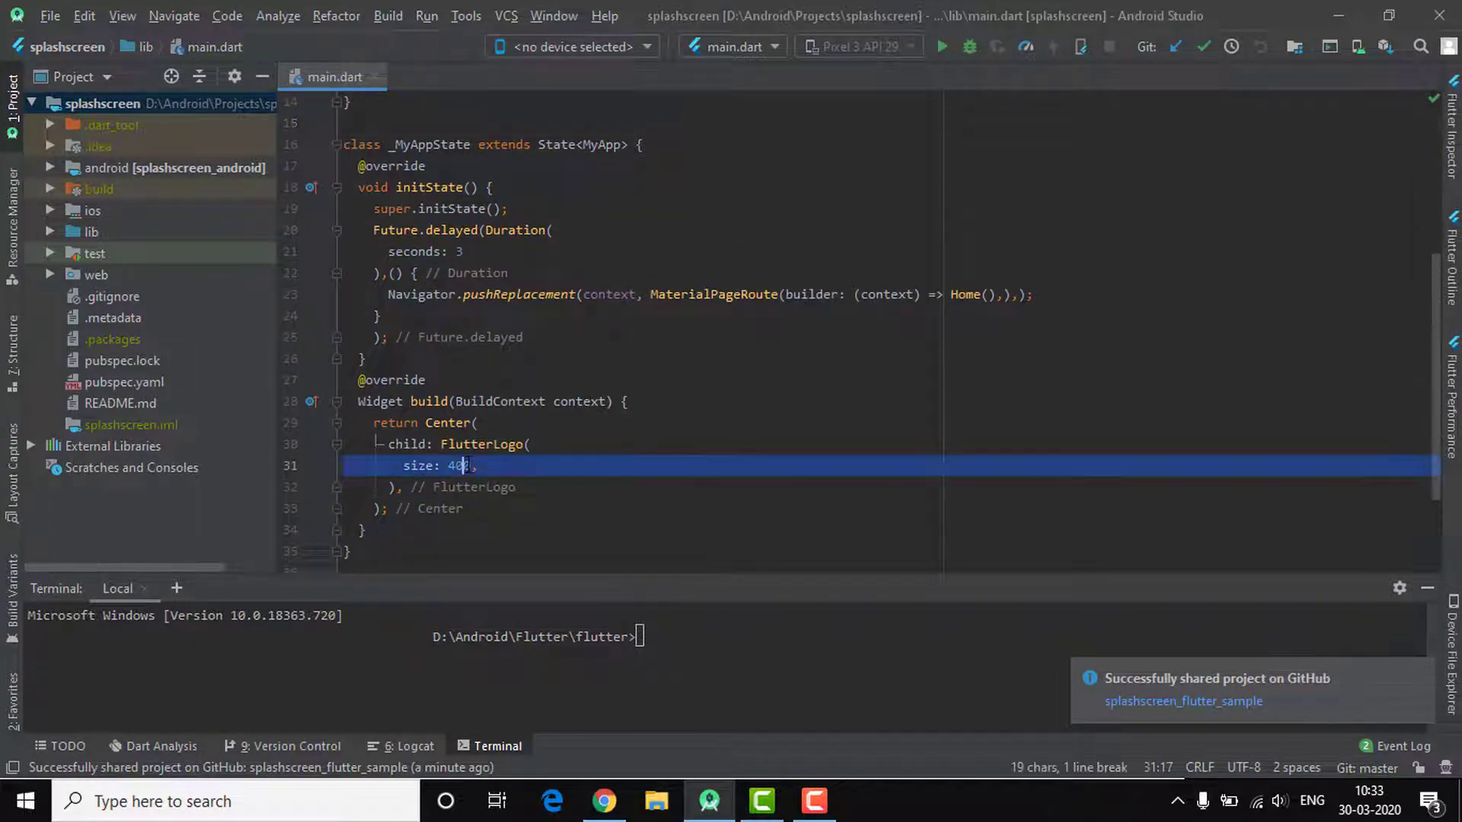
left_click(466, 465)
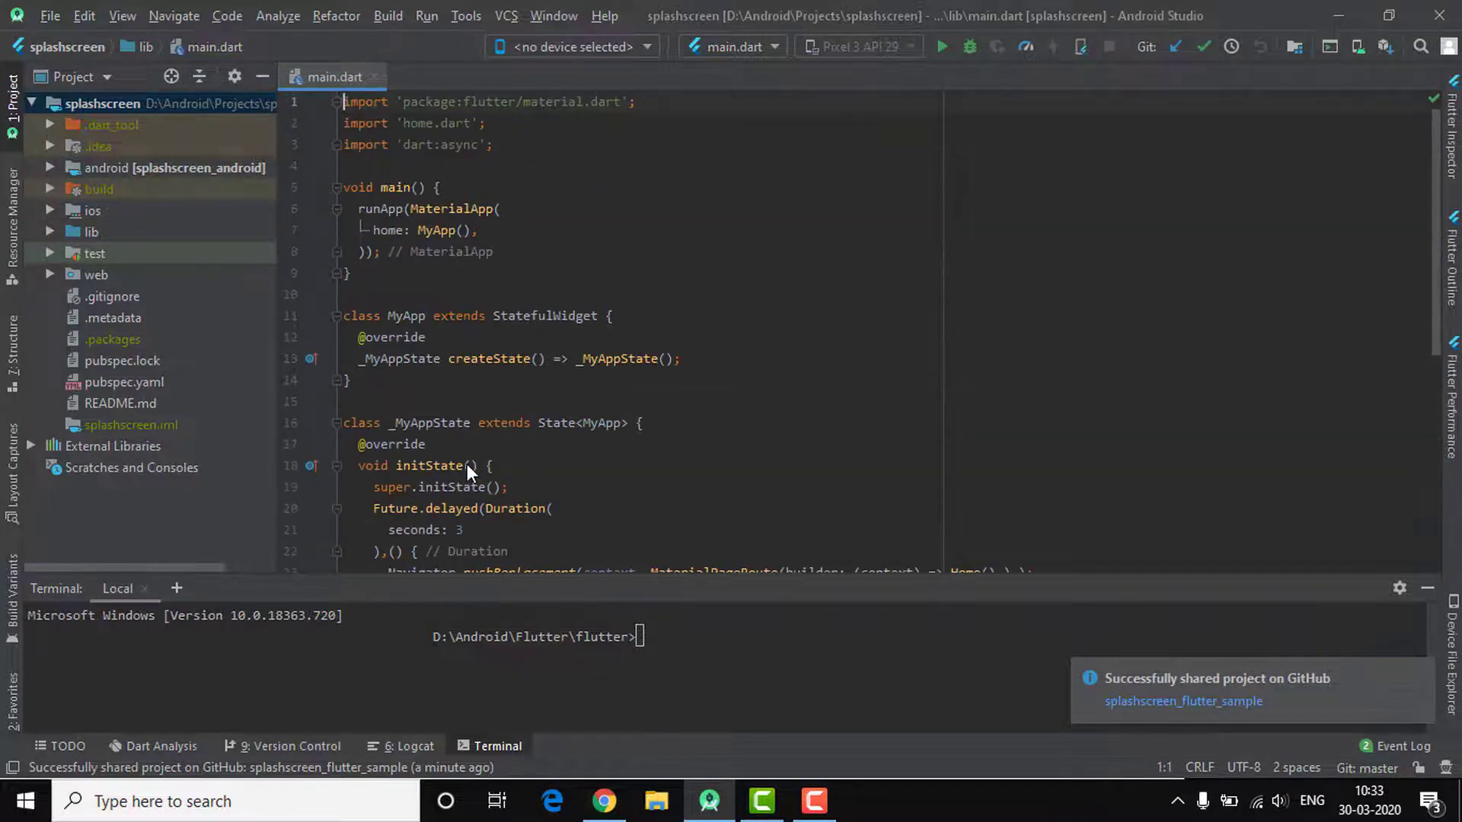
Replace the FlutterLogo size 400 on line 31 with 399
scroll(467, 463, "down", 3)
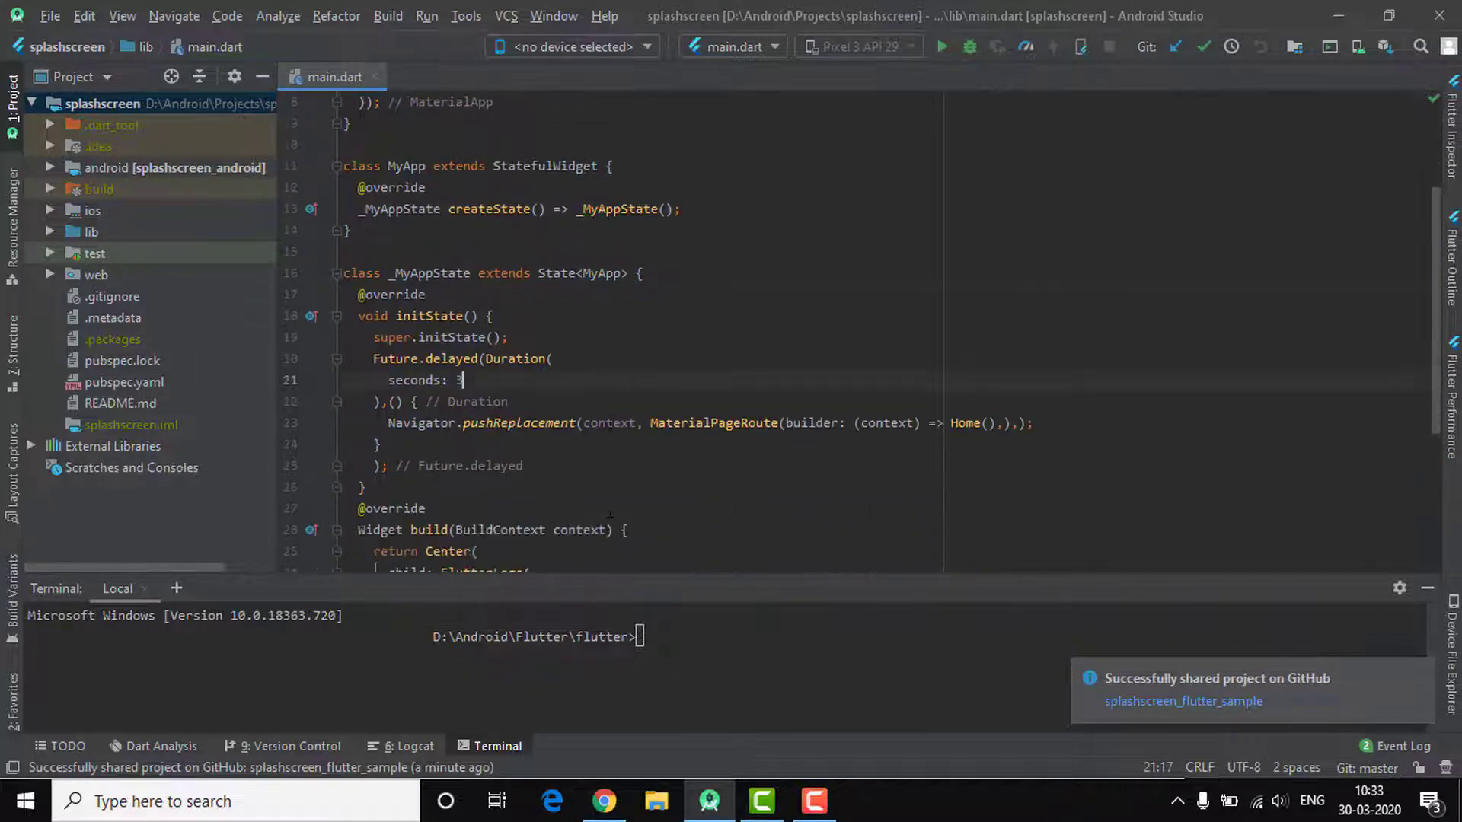
scroll(610, 515, "down", 4)
double_click(460, 326)
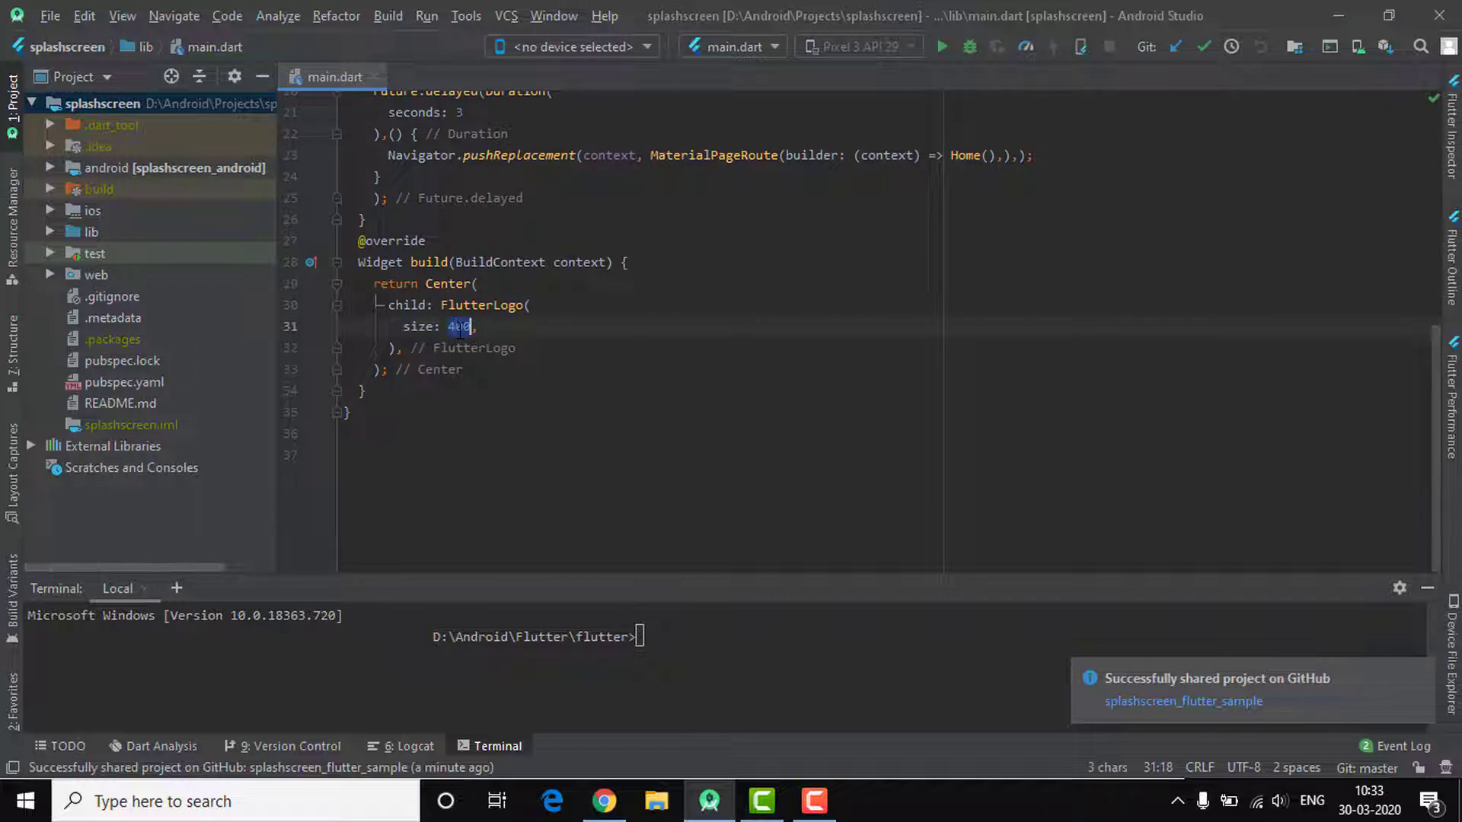
type("399")
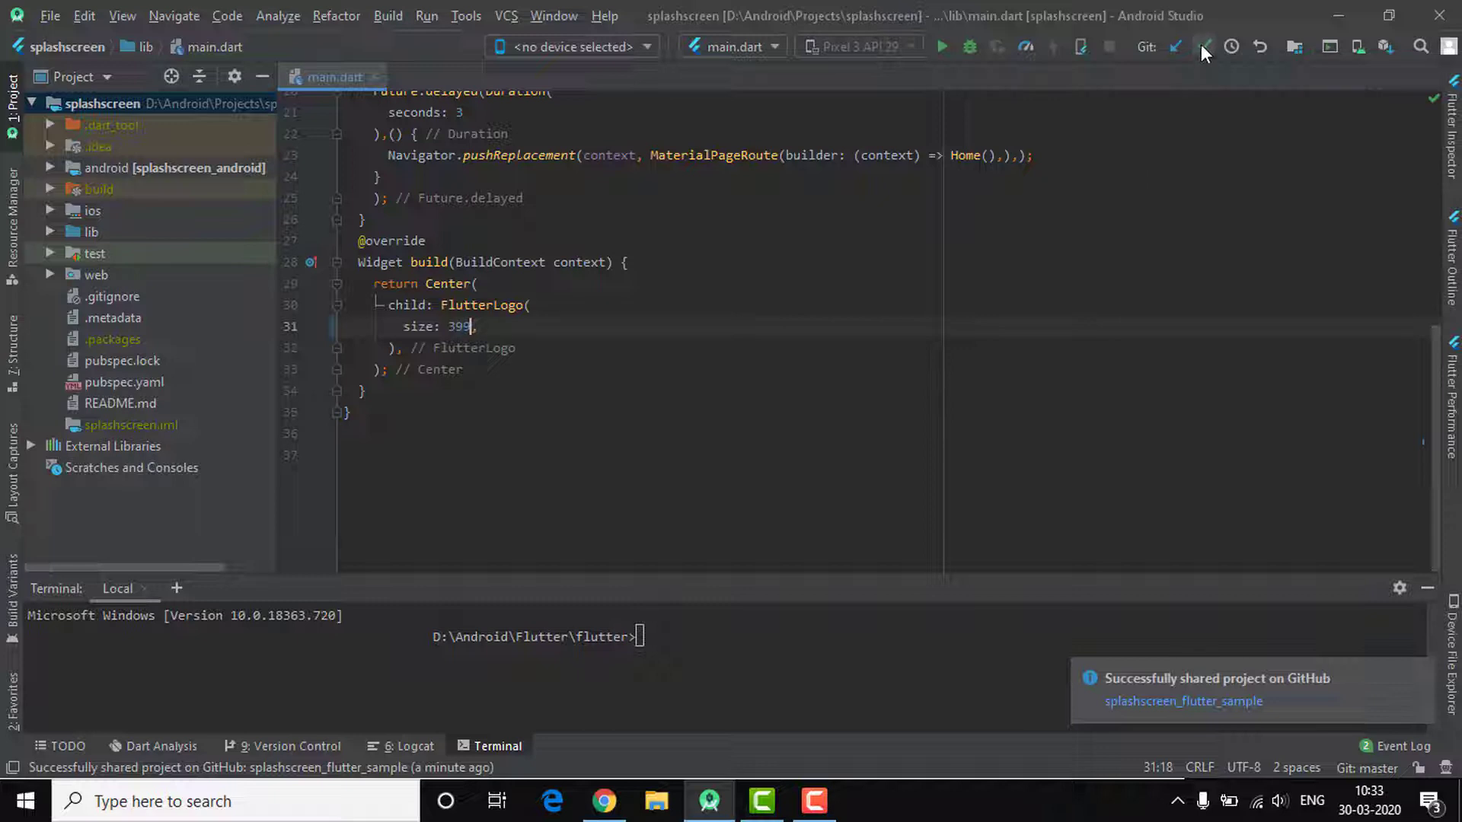
Commit the main.dart change with the message 'initial change'
left_click(1203, 44)
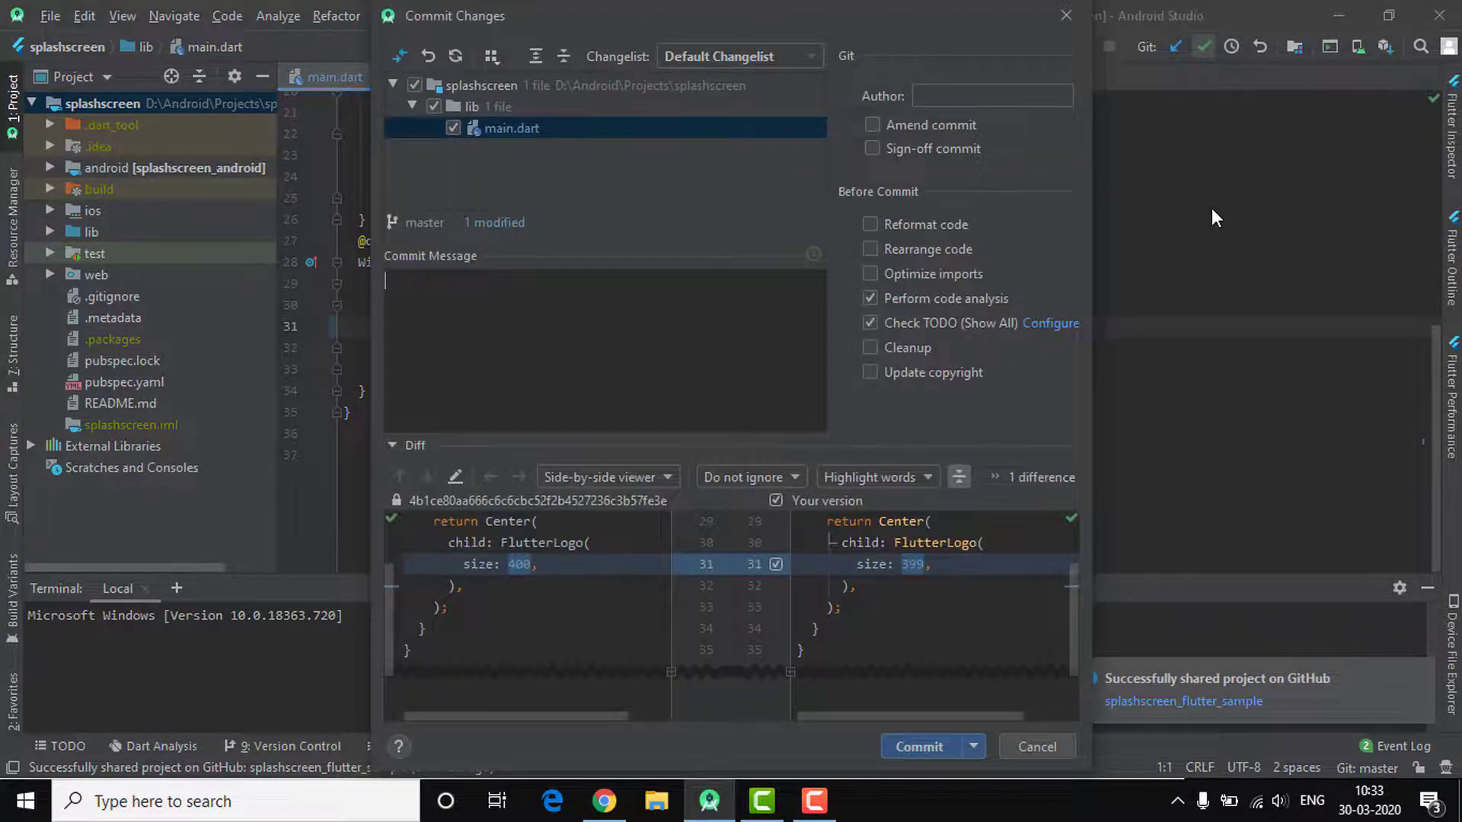
left_click(919, 746)
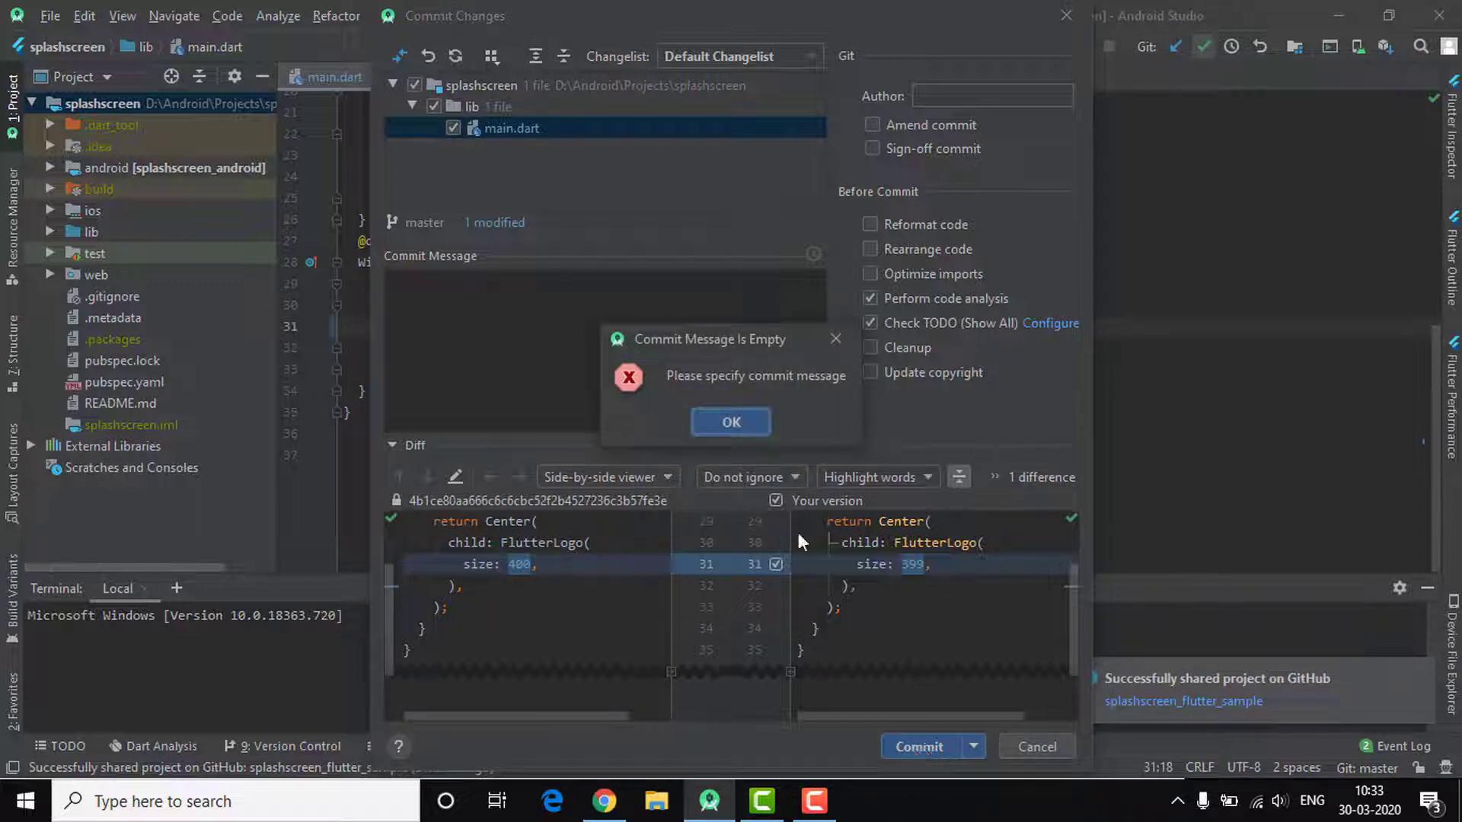
left_click(833, 347)
type("ini")
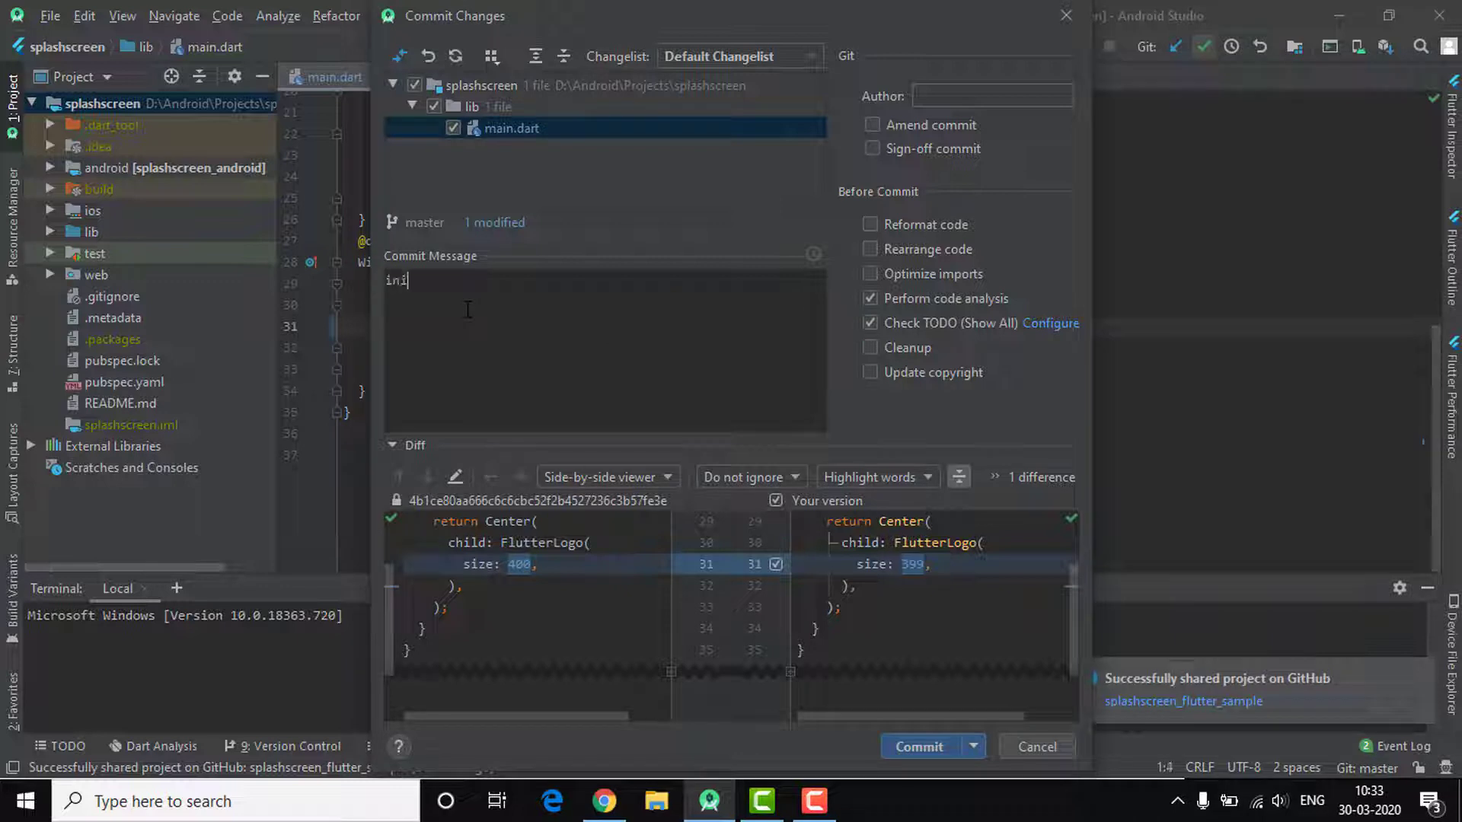
type("tia")
type("change")
left_click(920, 746)
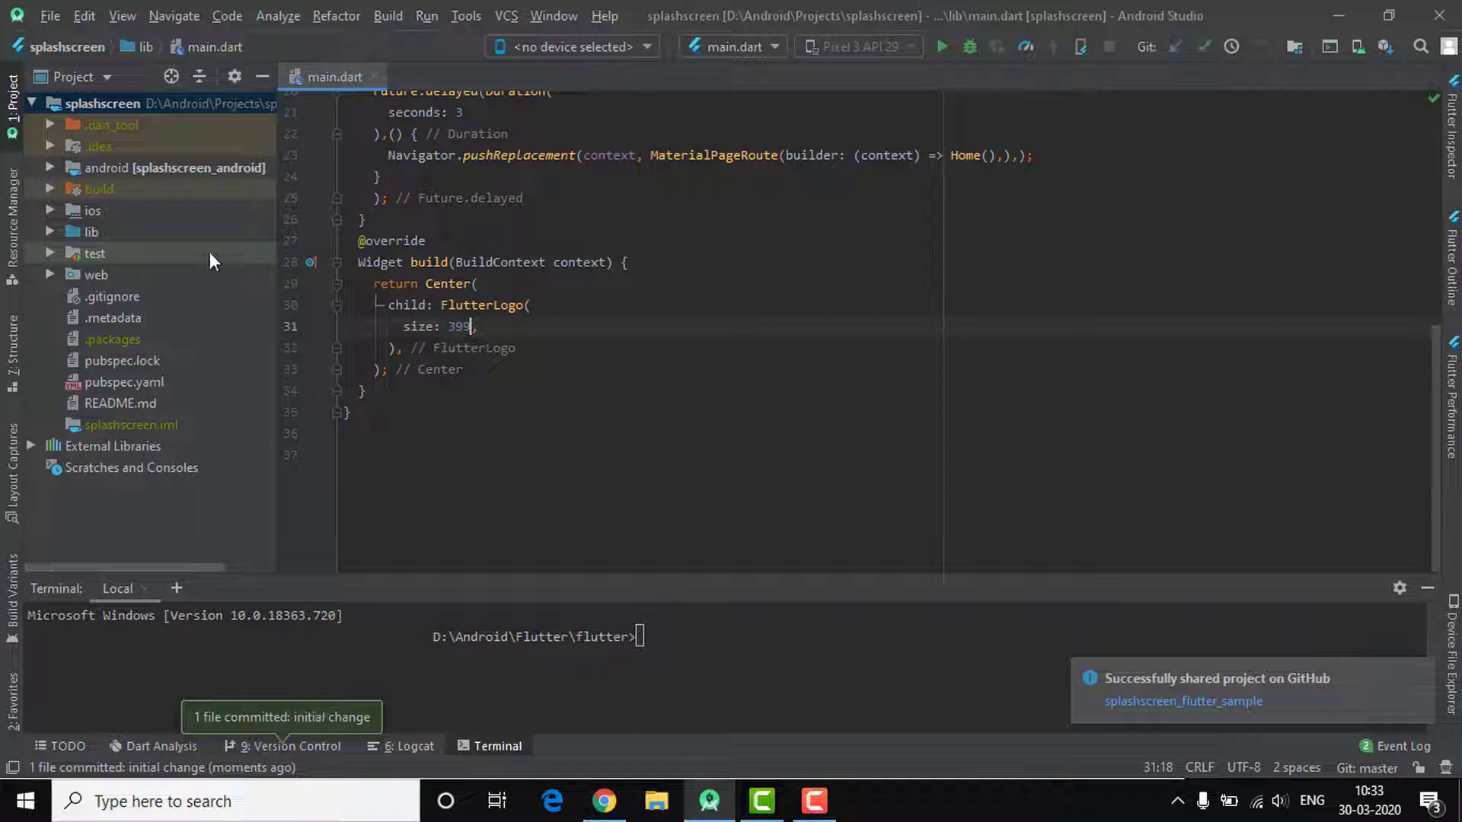
double_click(147, 94)
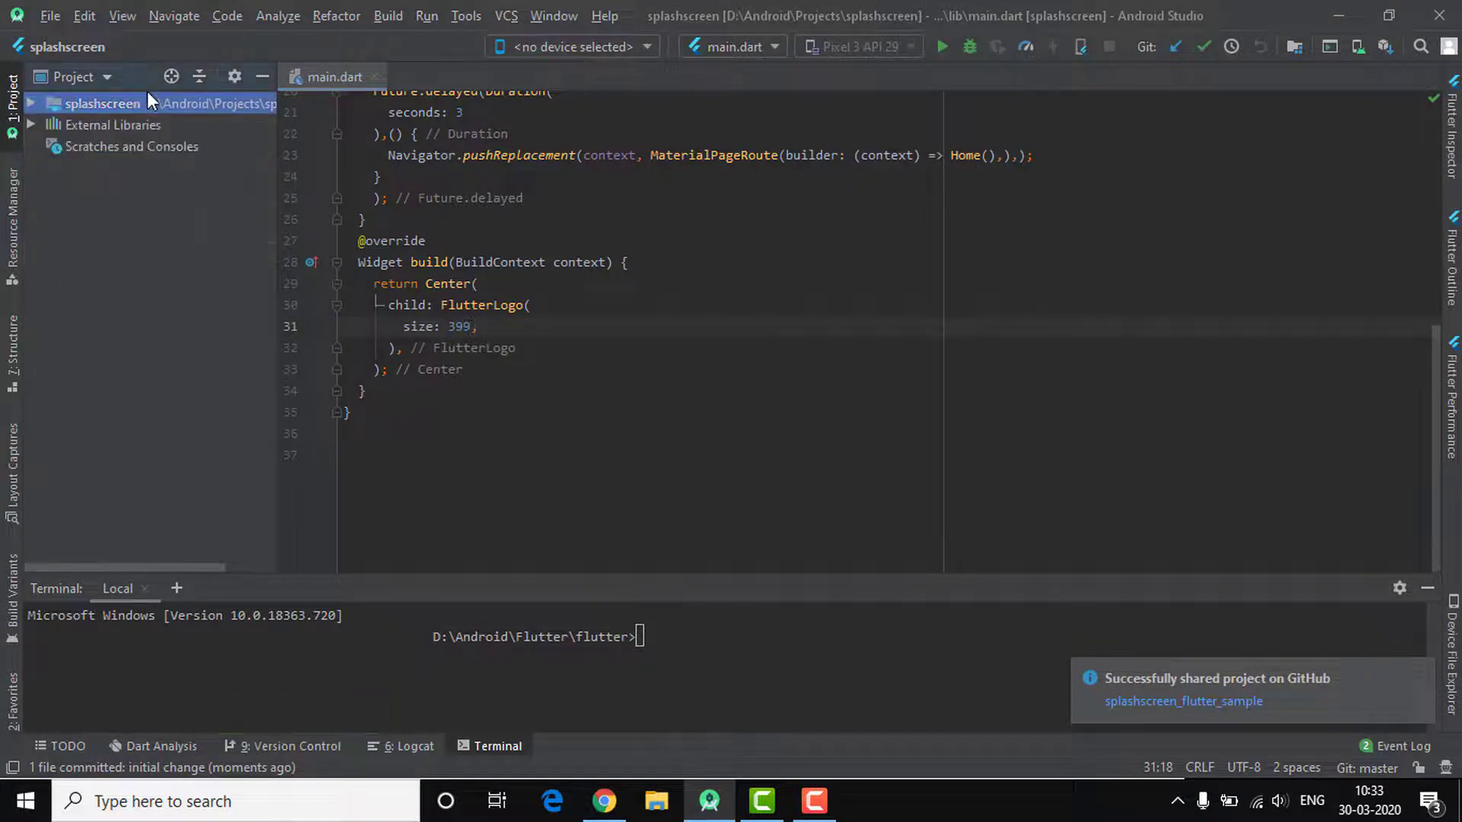
Push the 'initial change' commit from master to origin/master via Git > Repository > Push
right_click(147, 95)
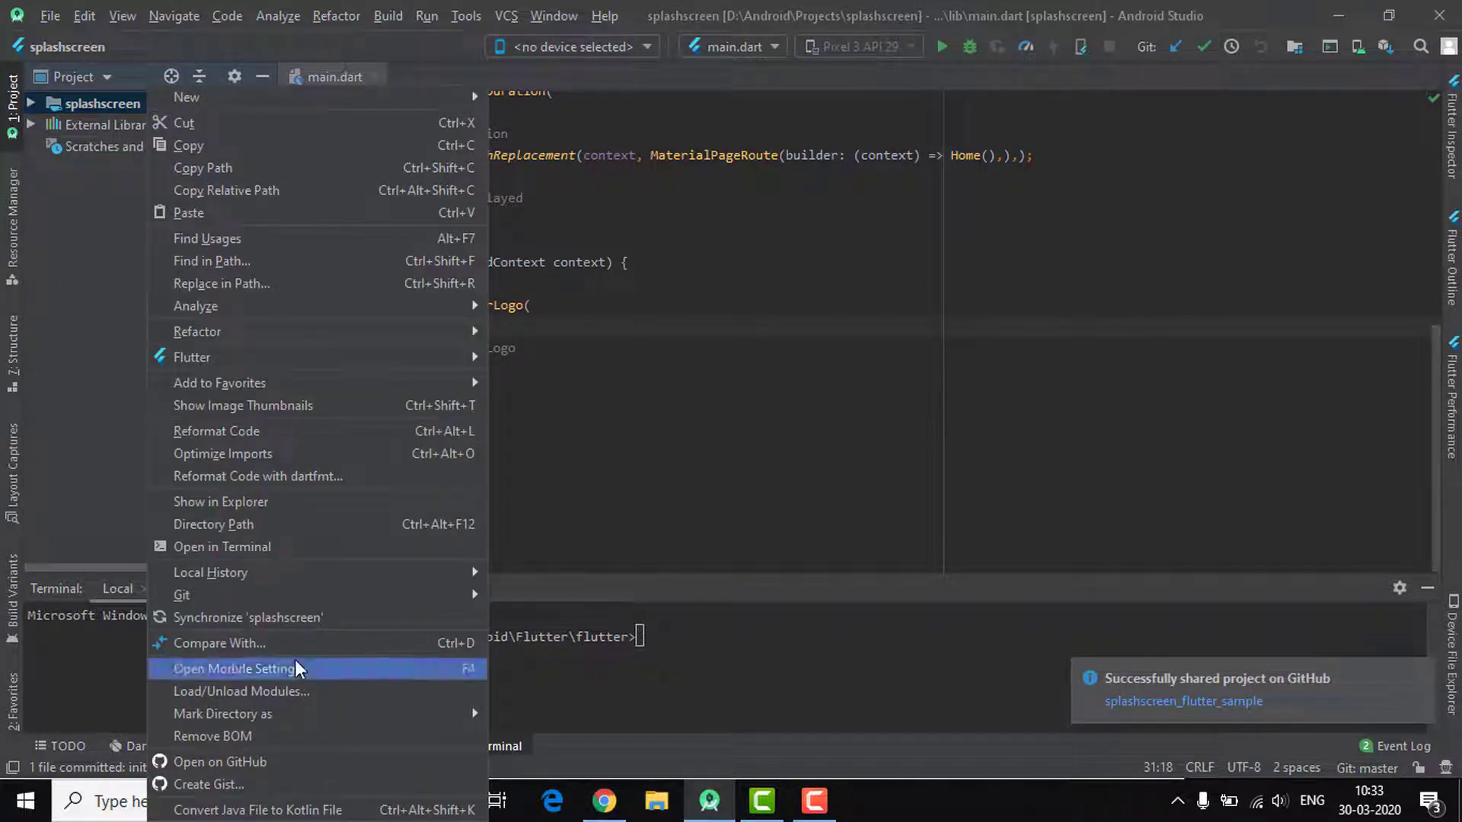
mouse_move(318, 596)
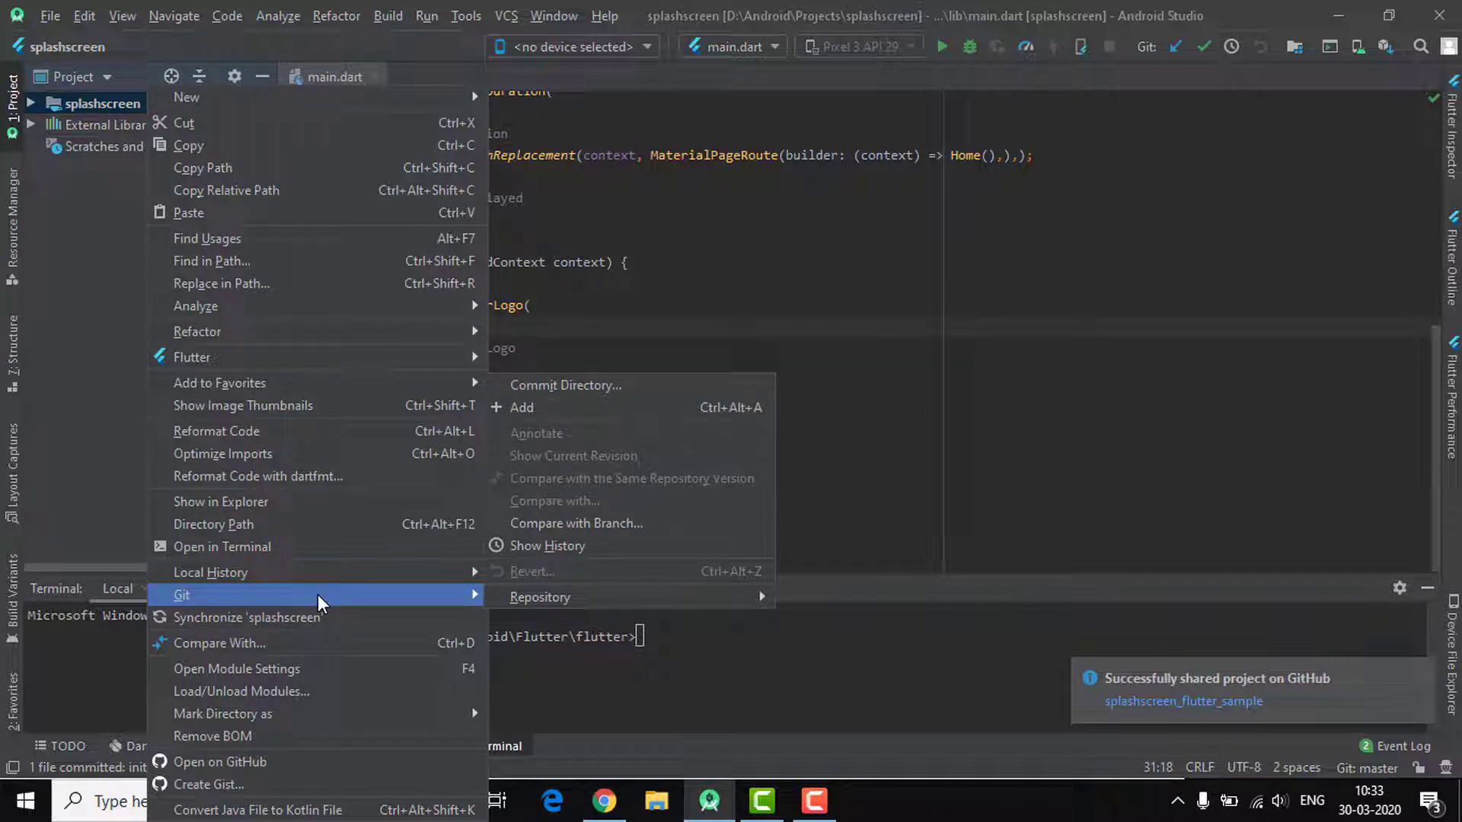
mouse_move(591, 600)
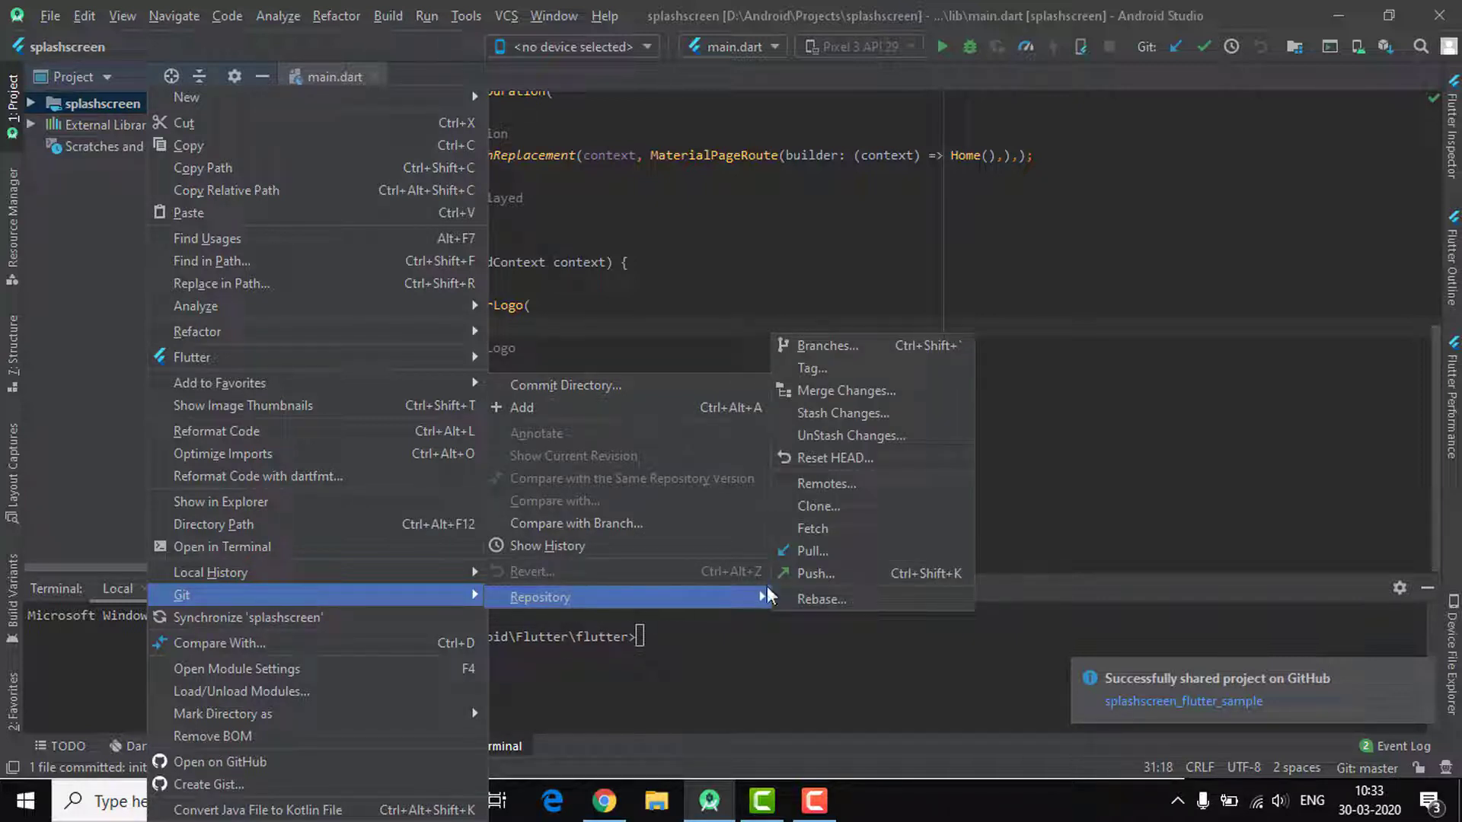
left_click(814, 578)
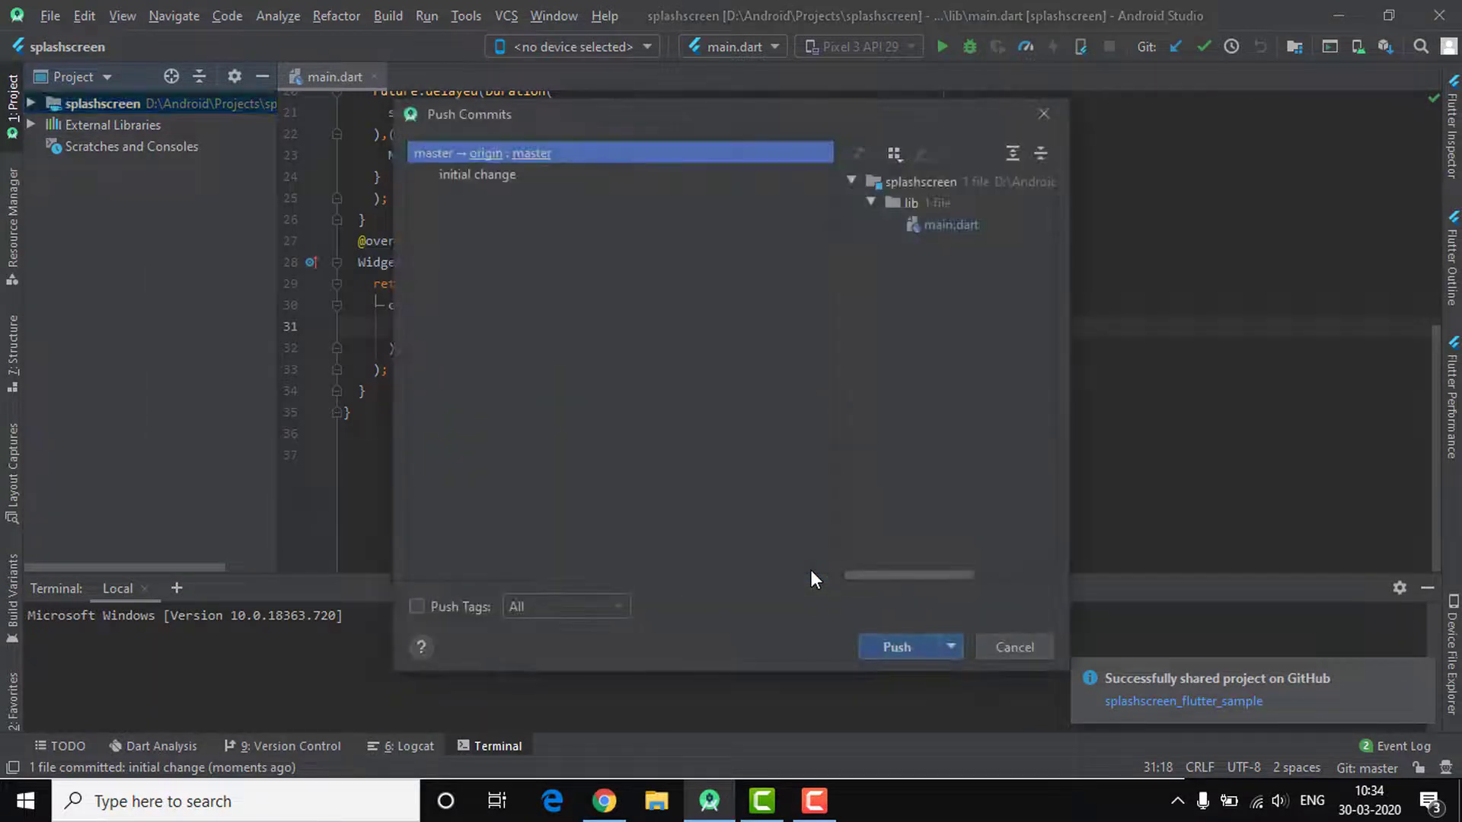
left_click(909, 655)
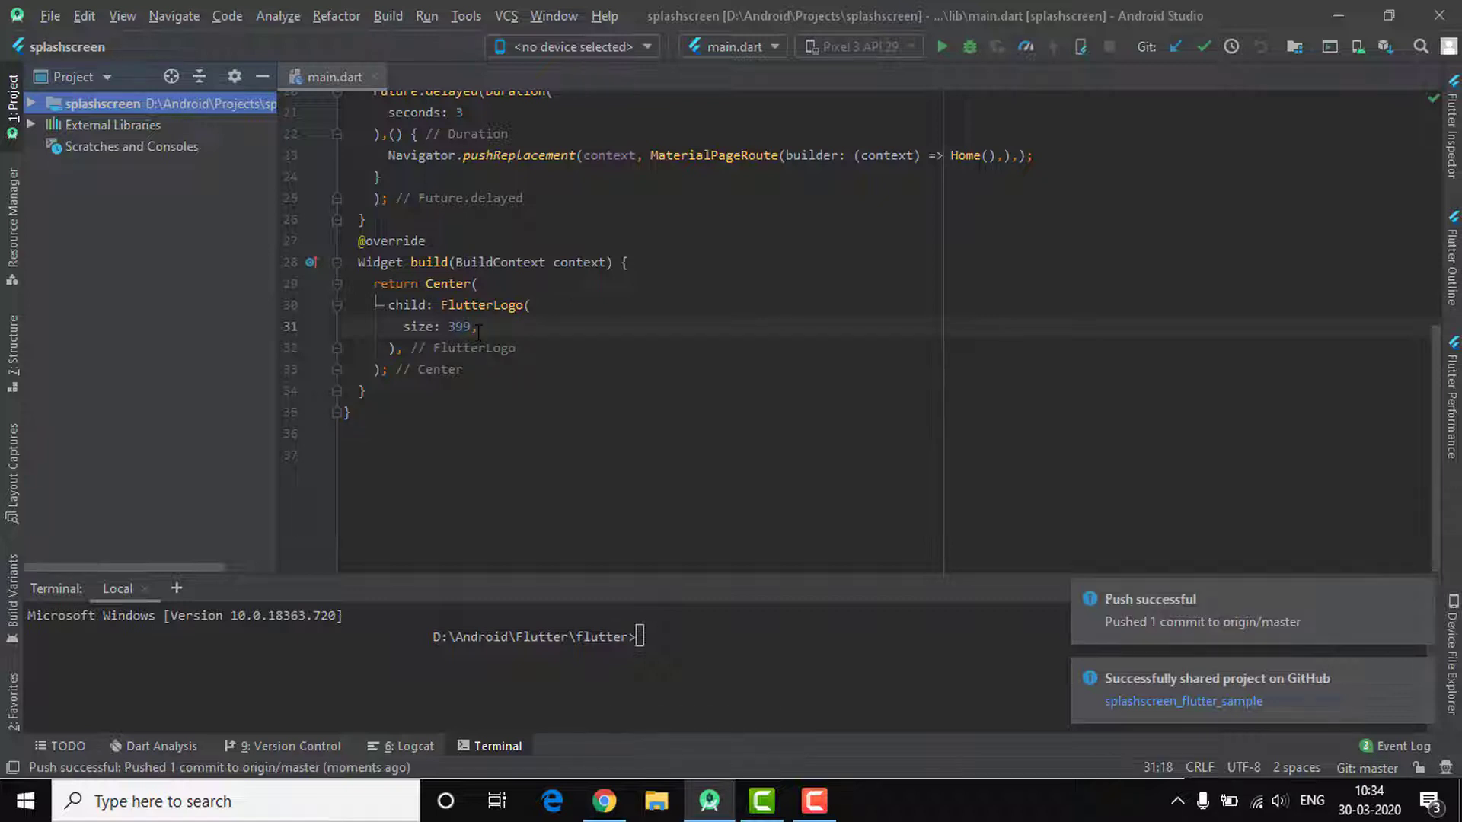
left_click(556, 476)
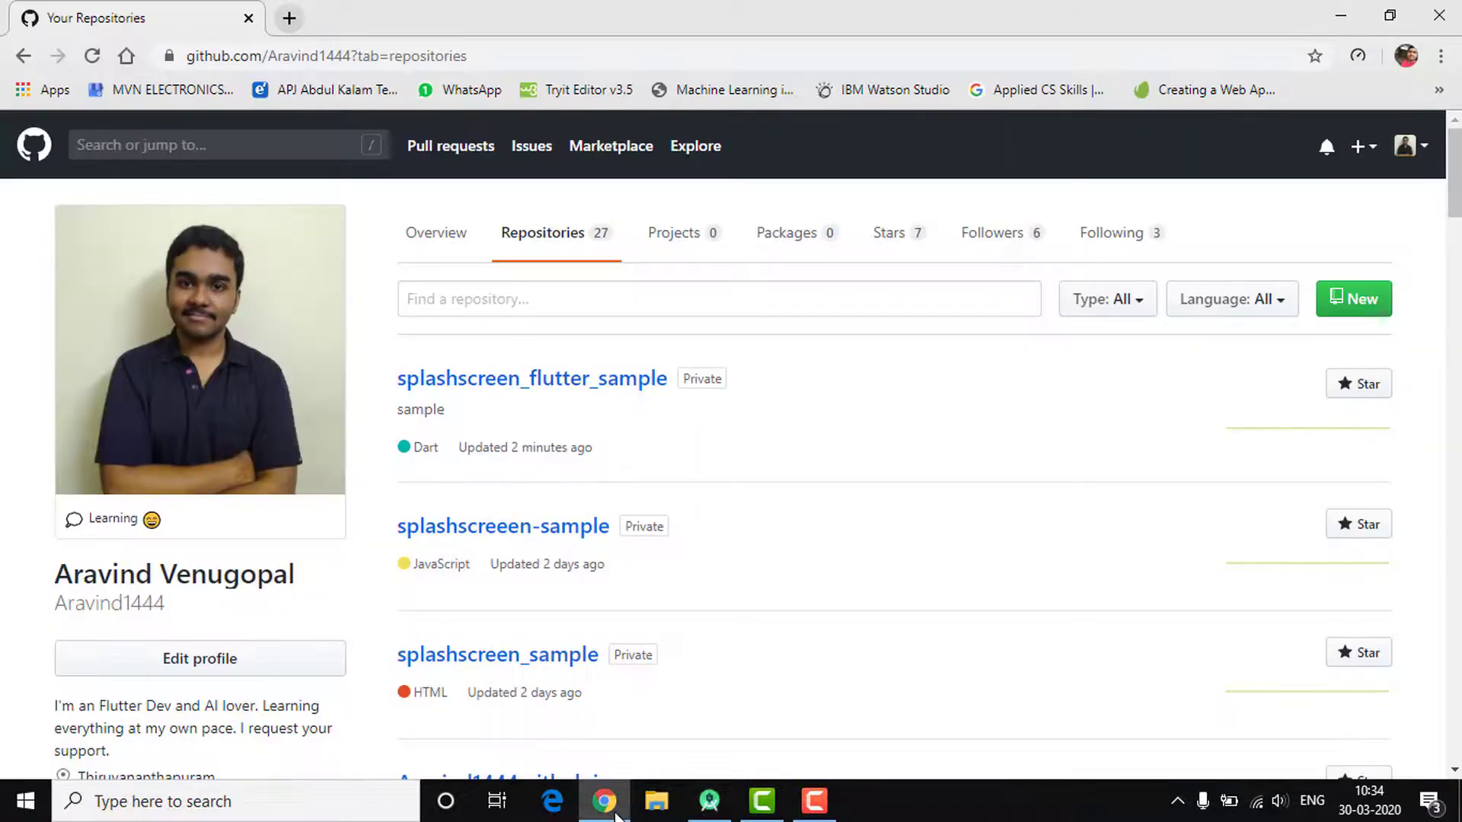
Open splashscreen_flutter_sample on GitHub and browse into its lib folder
left_click(604, 801)
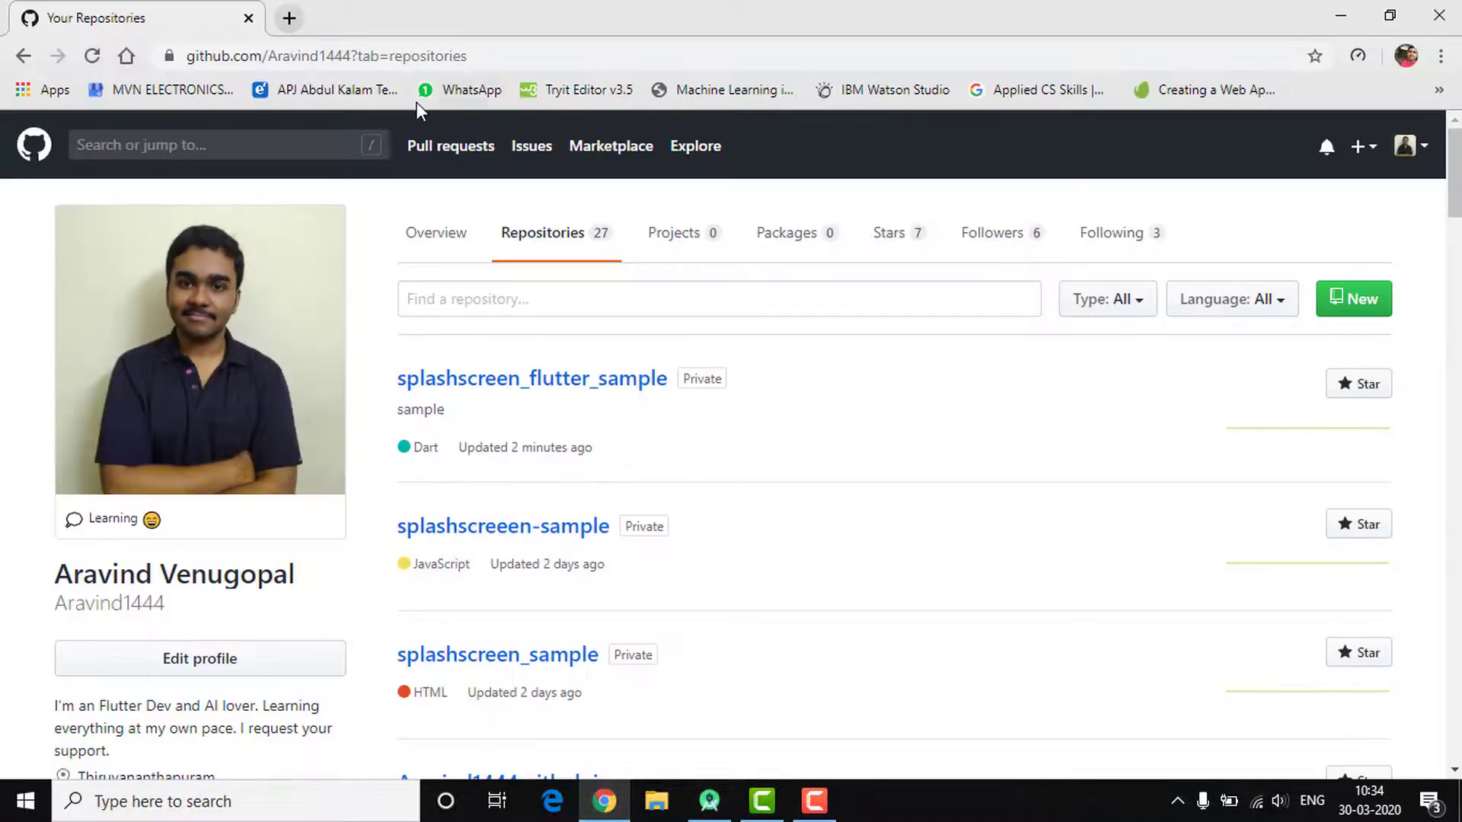
left_click(531, 392)
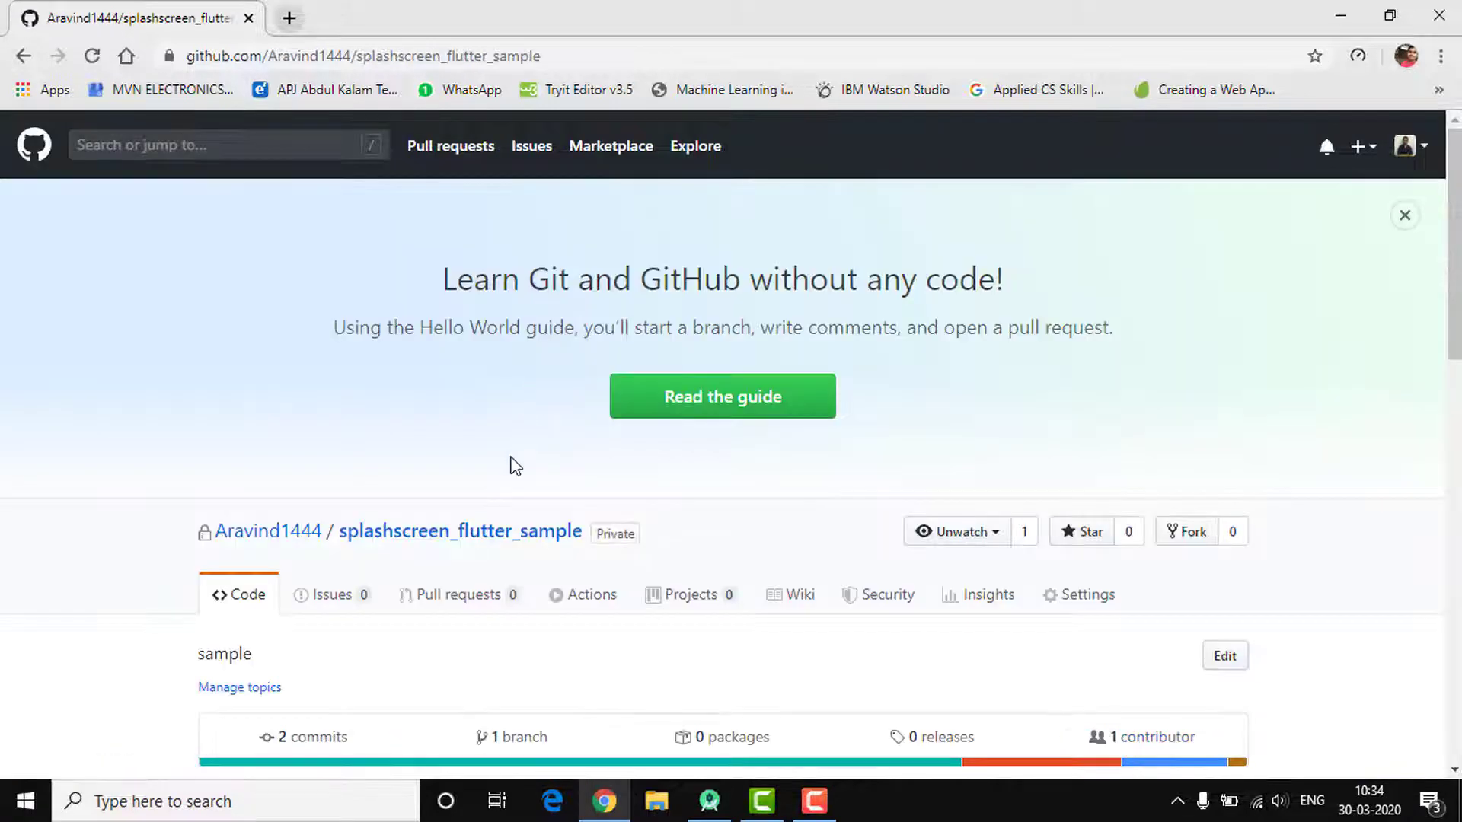
scroll(502, 464, "down", 2)
scroll(323, 457, "down", 2)
scroll(323, 457, "down", 2)
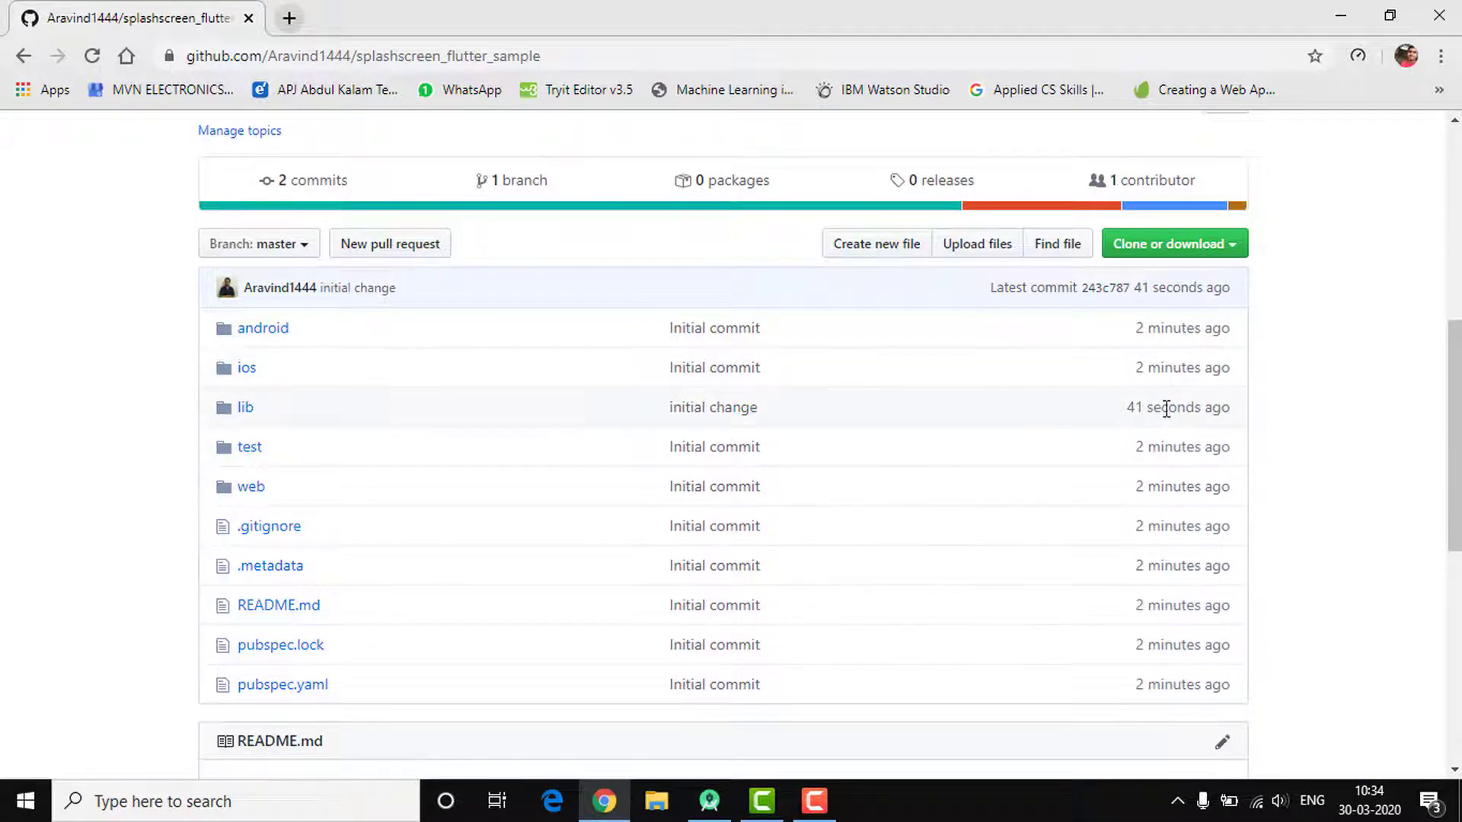
left_click(245, 411)
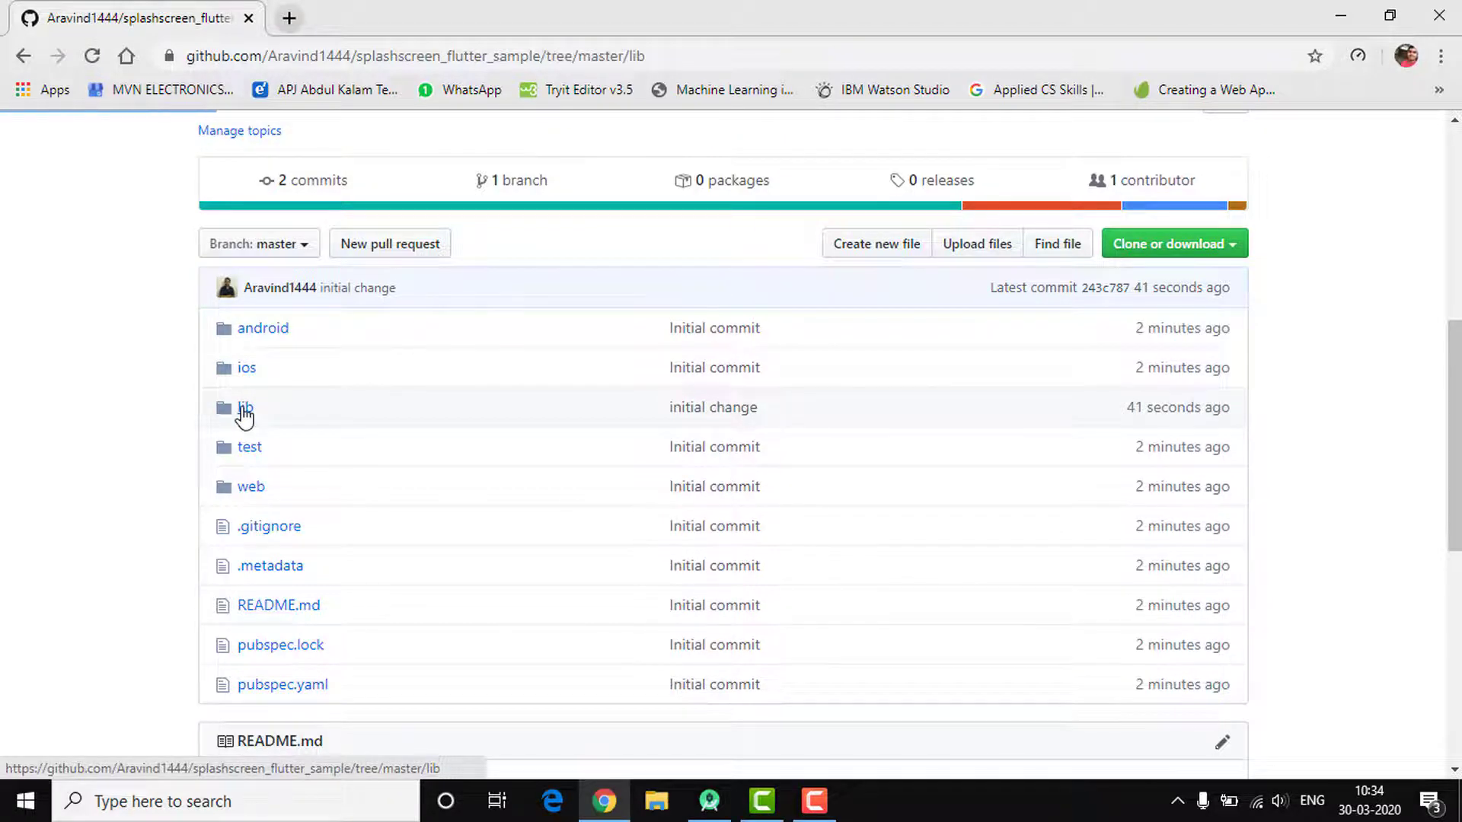
scroll(499, 482, "down", 5)
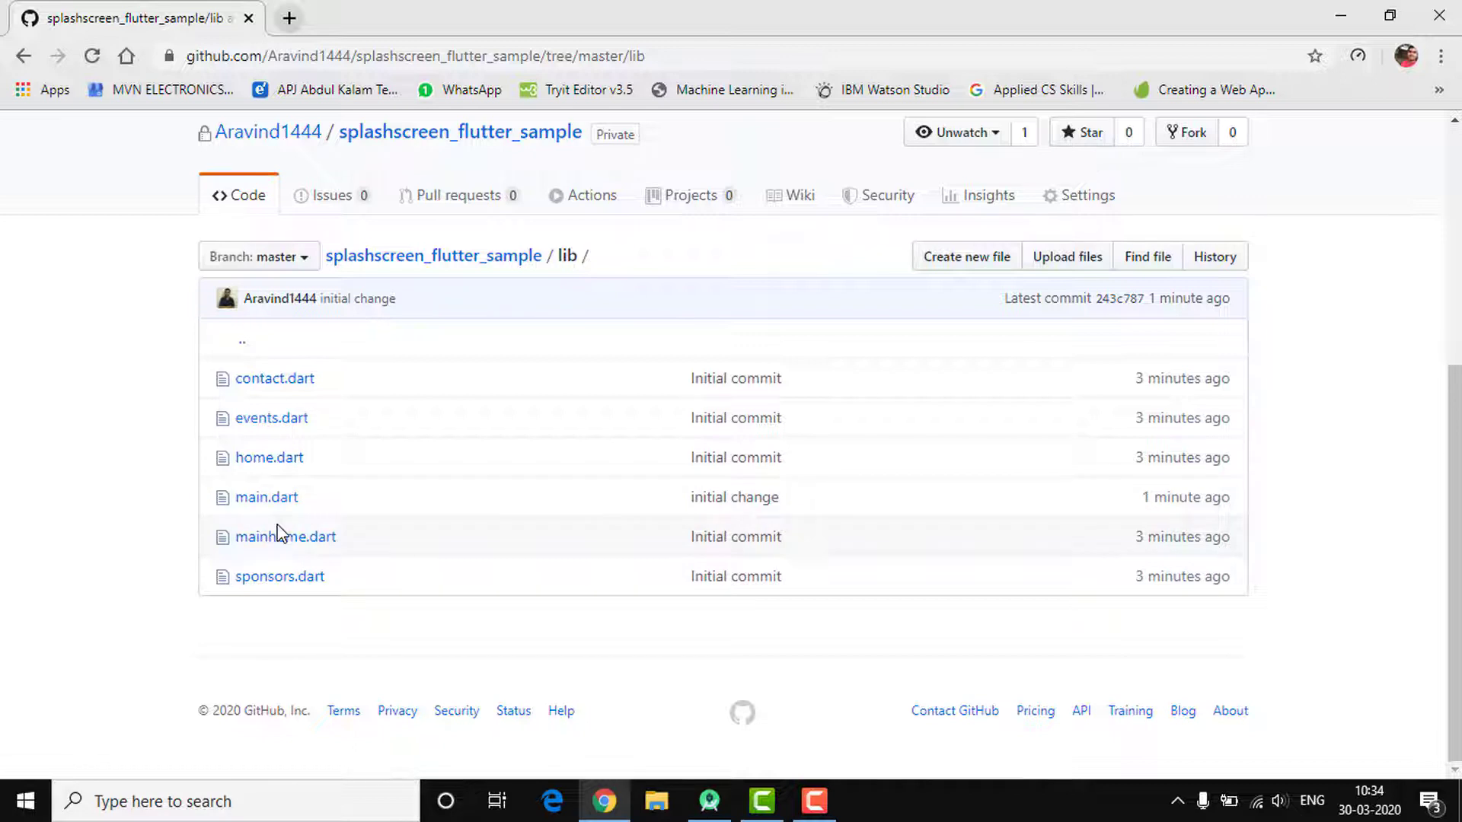
scroll(282, 534, "up", 1)
scroll(282, 534, "down", 1)
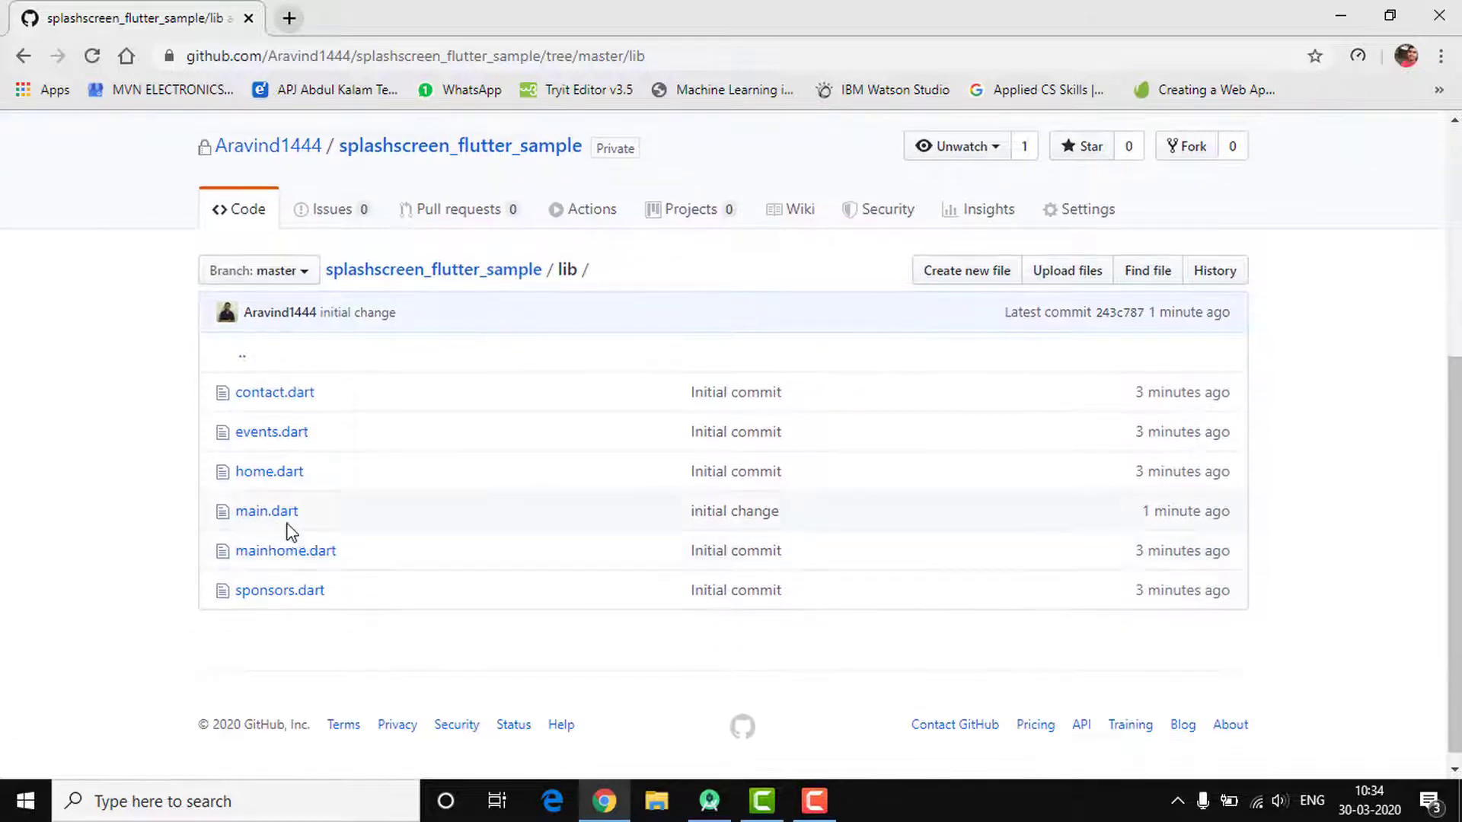
Open lib/main.dart to verify logo size 399, then return to the repository page
left_click(709, 802)
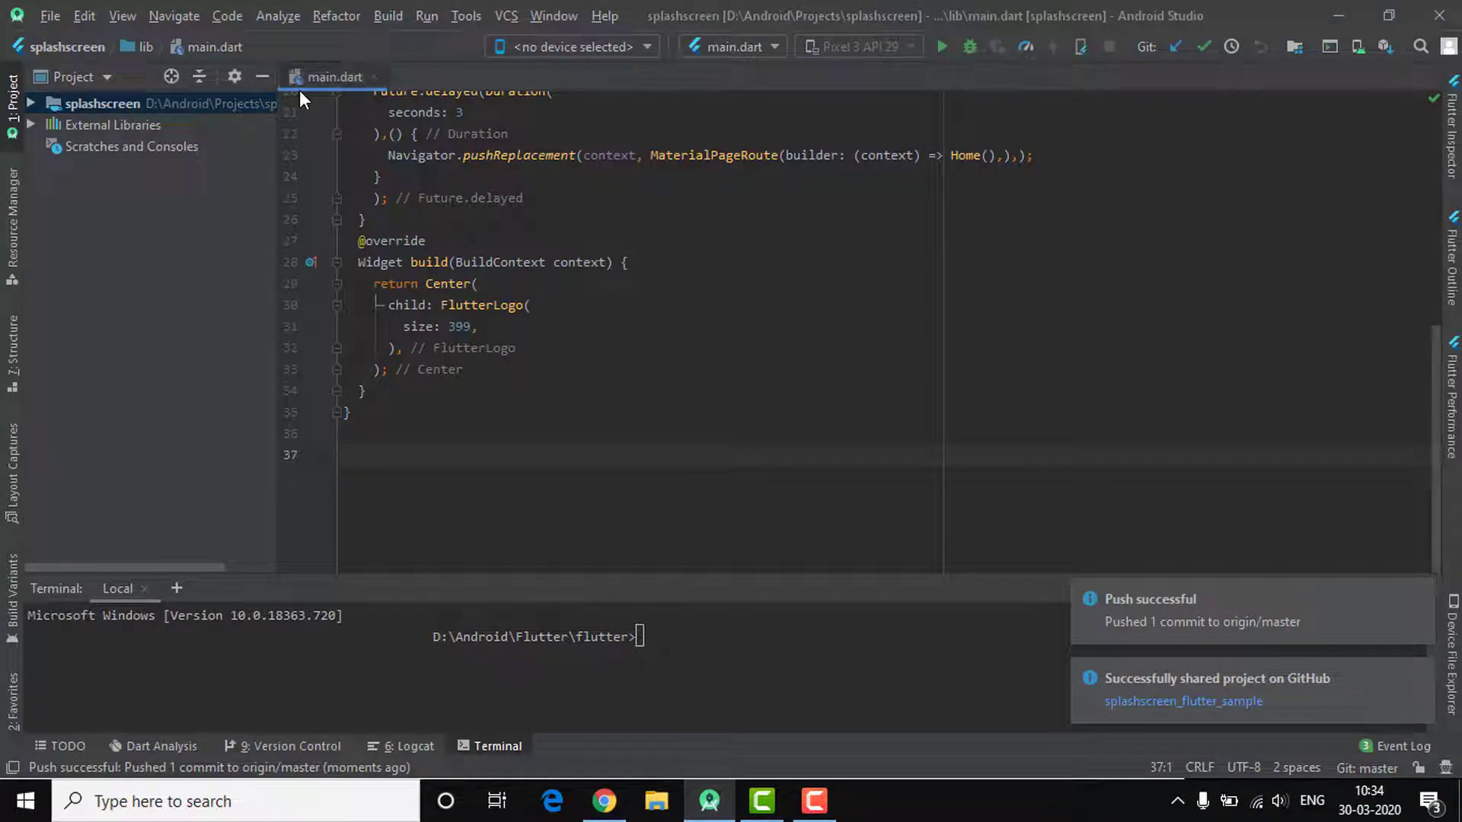
left_click(604, 811)
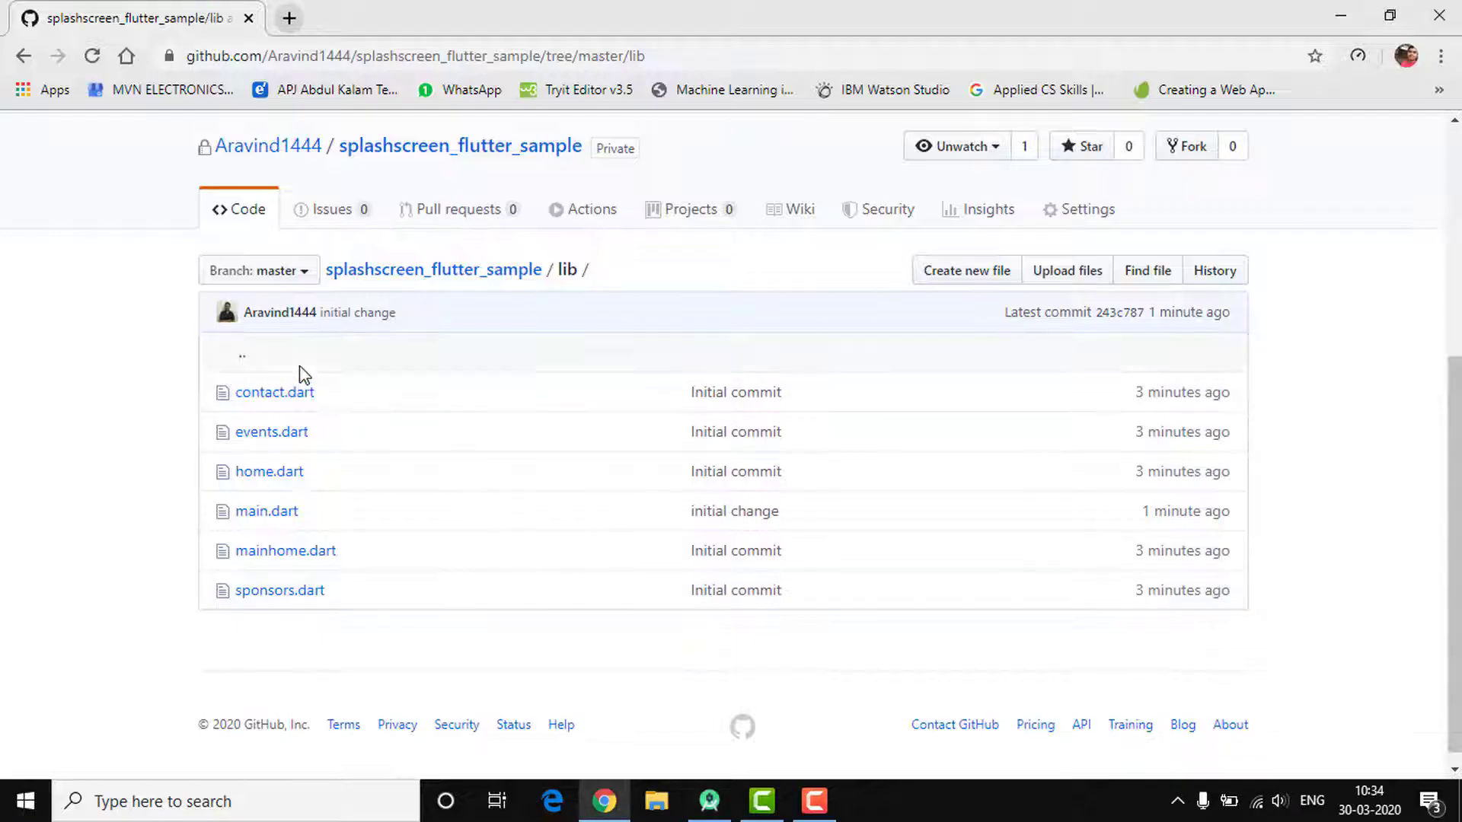
left_click(261, 517)
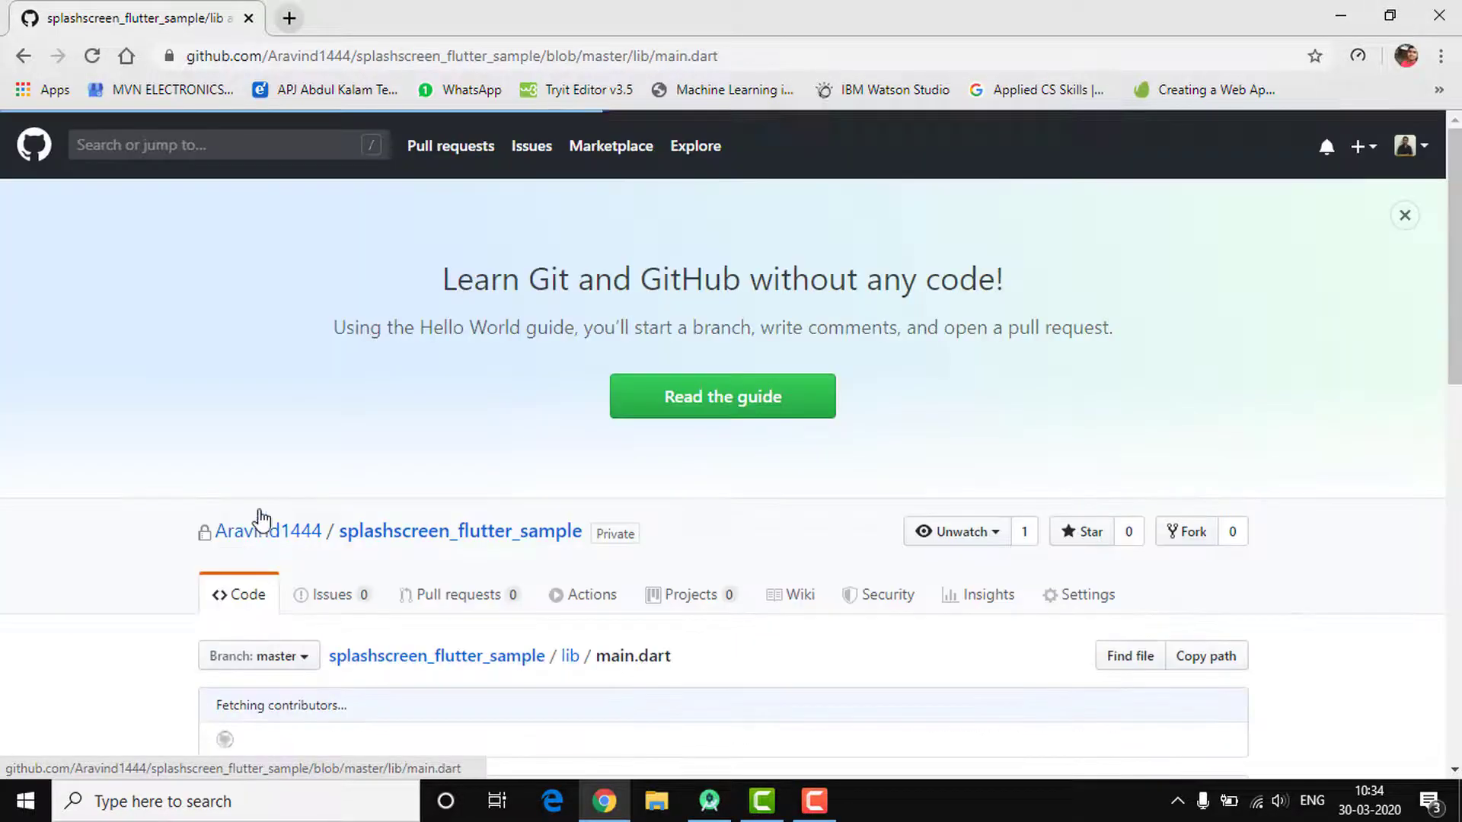
scroll(512, 556, "down", 10)
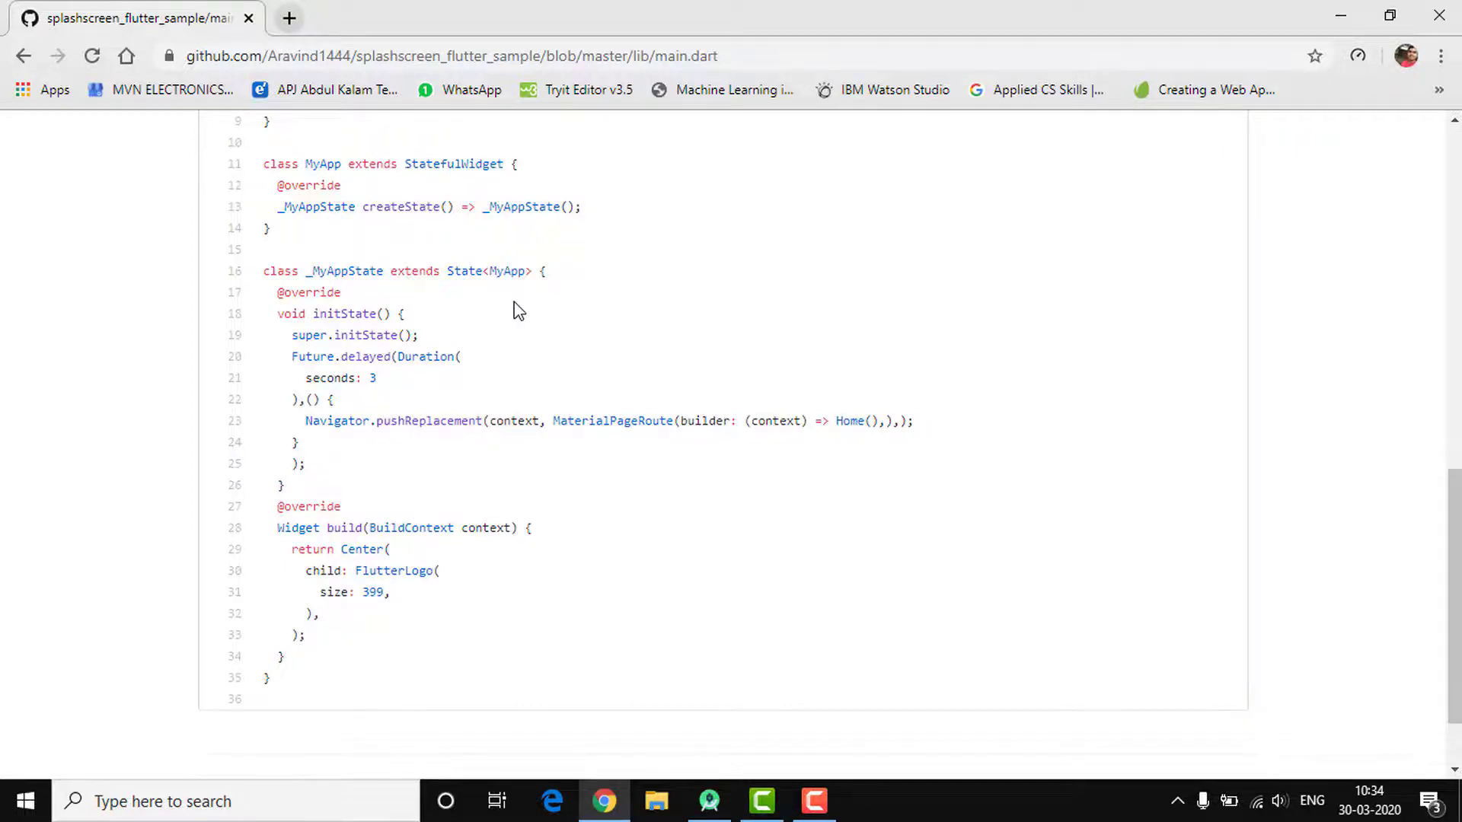
scroll(514, 309, "up", 10)
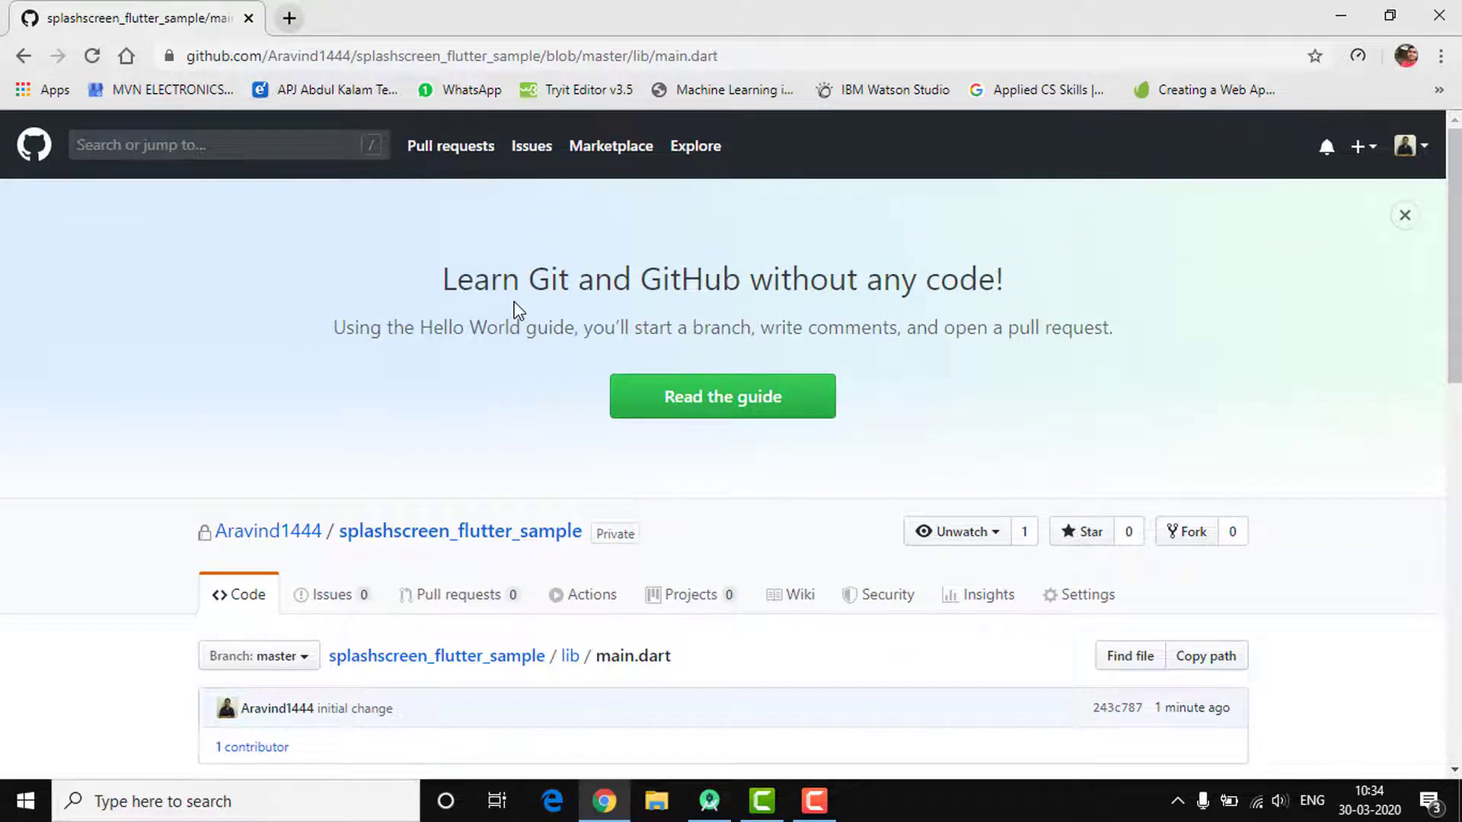
scroll(515, 309, "down", 3)
left_click(498, 303)
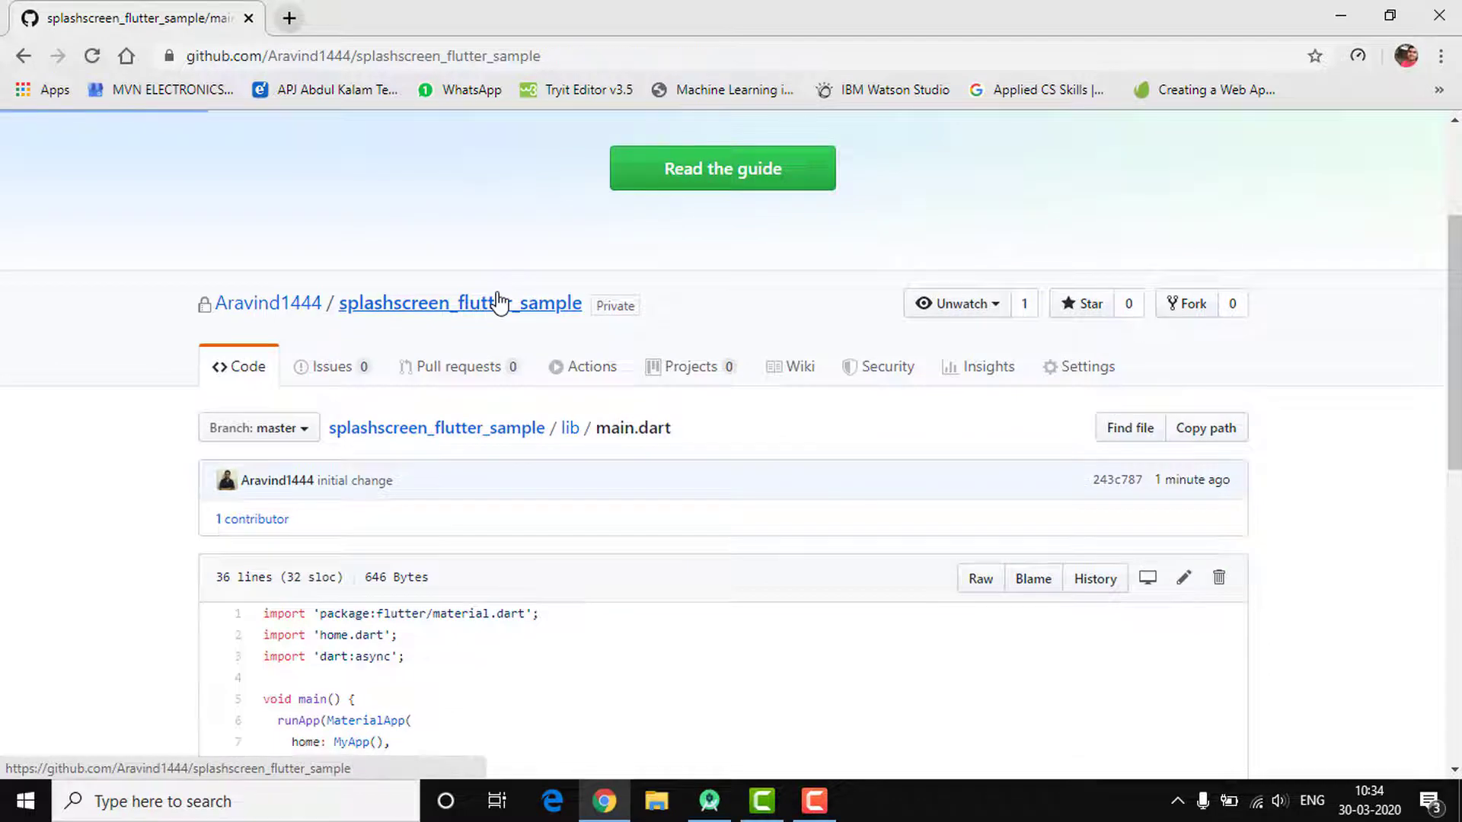
Review the splashscreen_flutter_sample root file list and its Clone or download options
scroll(499, 303, "down", 6)
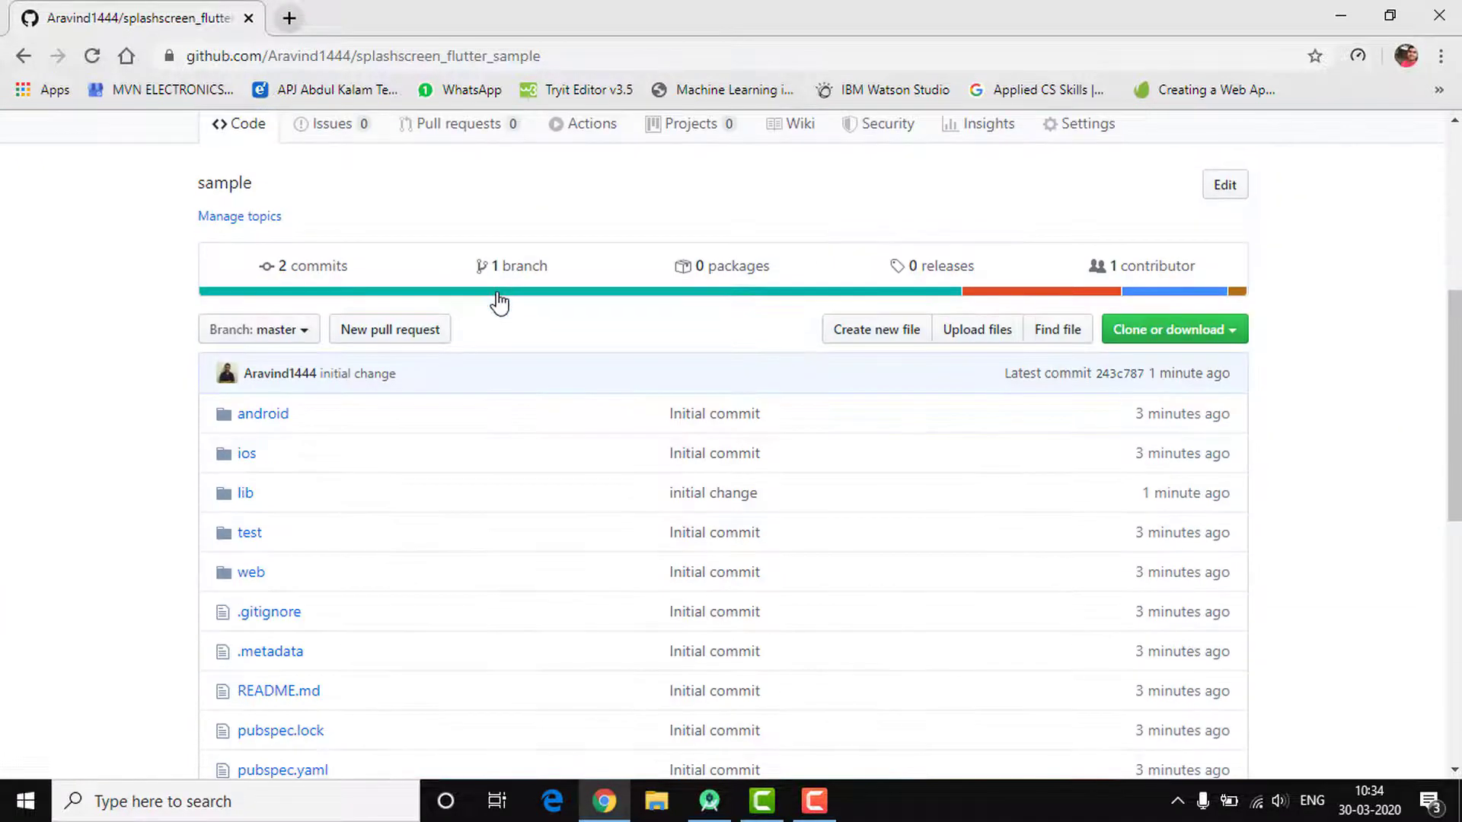
scroll(1200, 308, "down", 3)
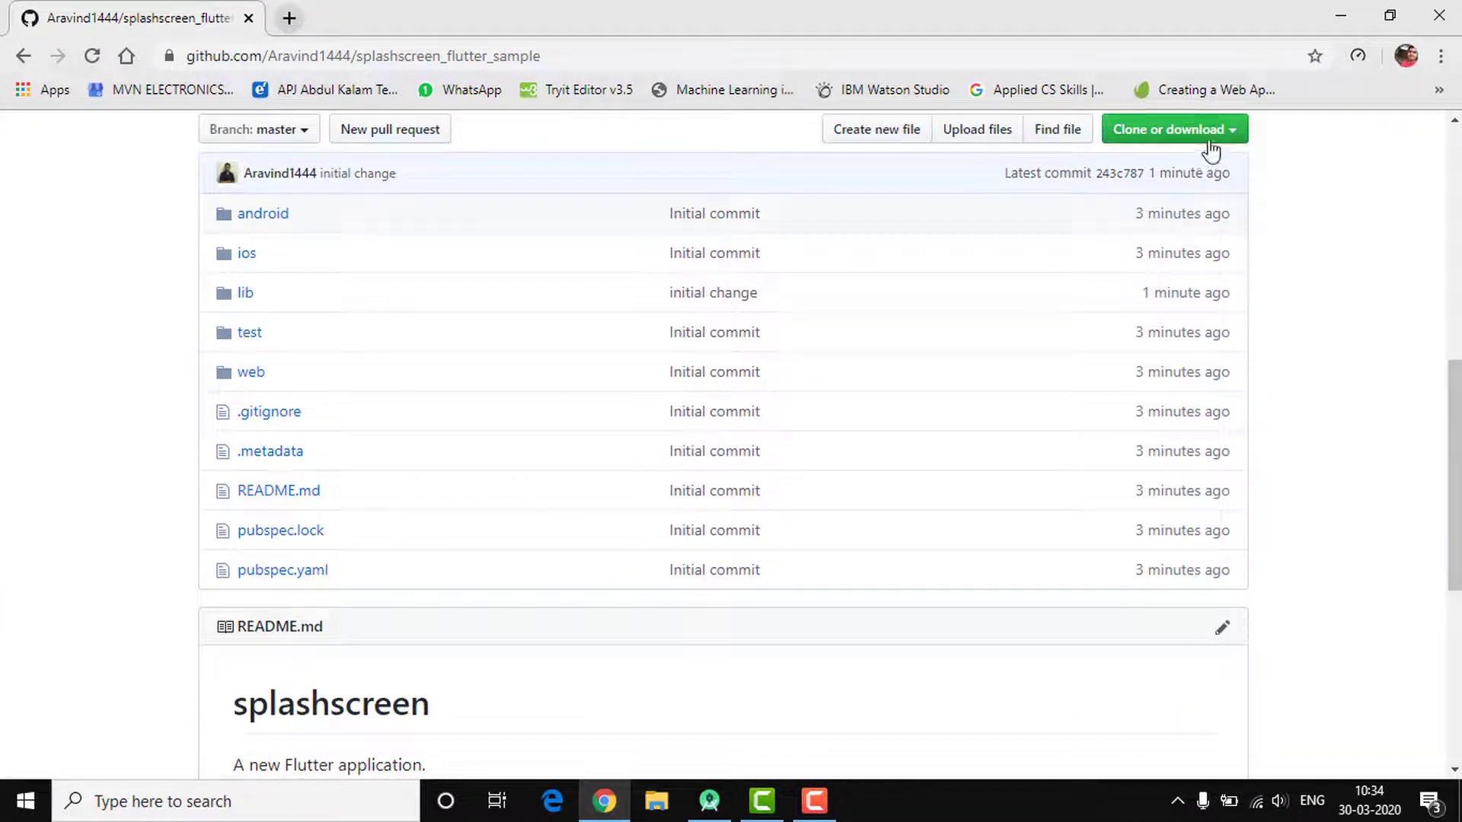
scroll(1393, 457, "up", 1)
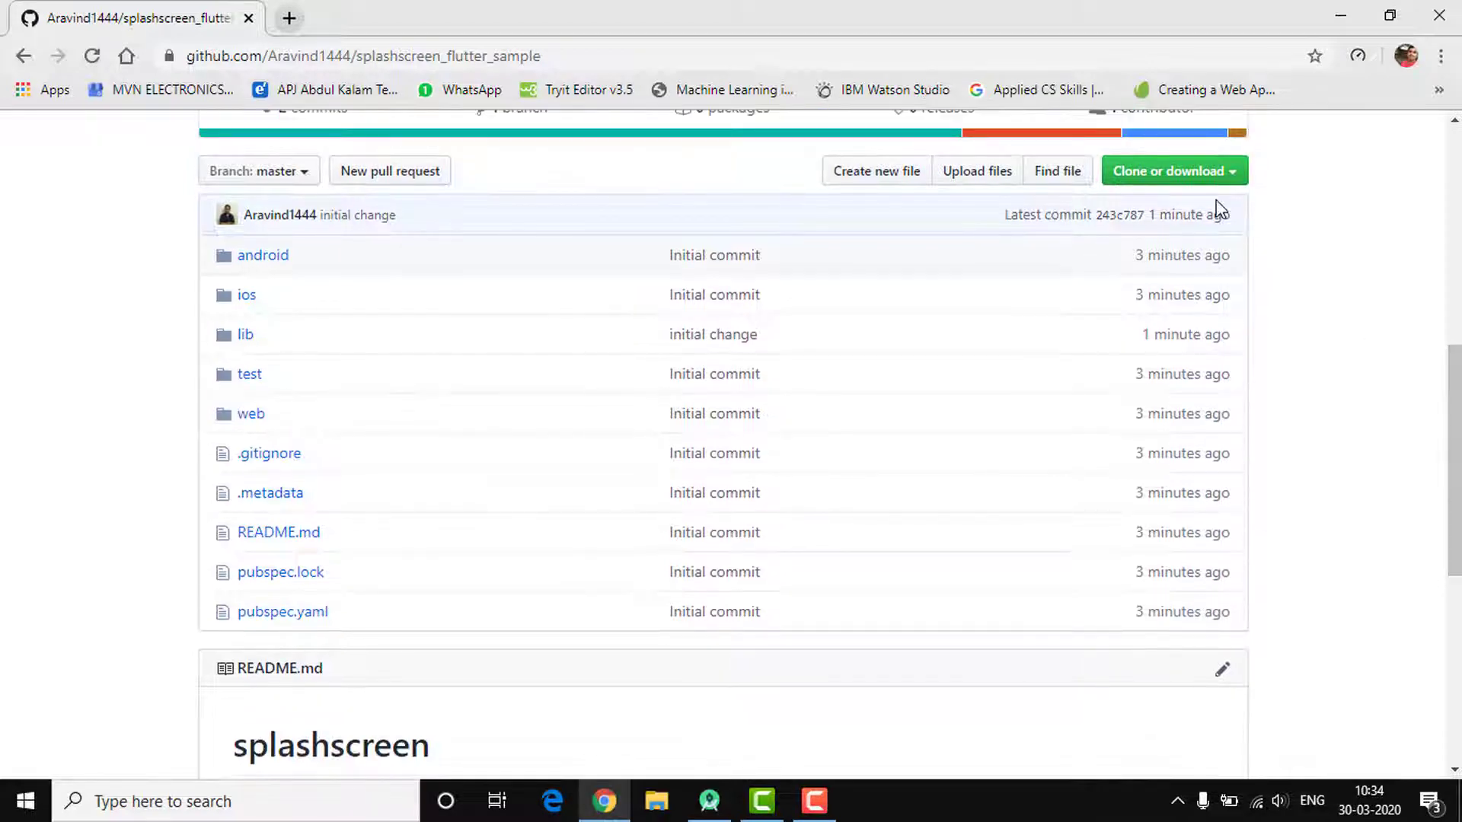
left_click(1226, 173)
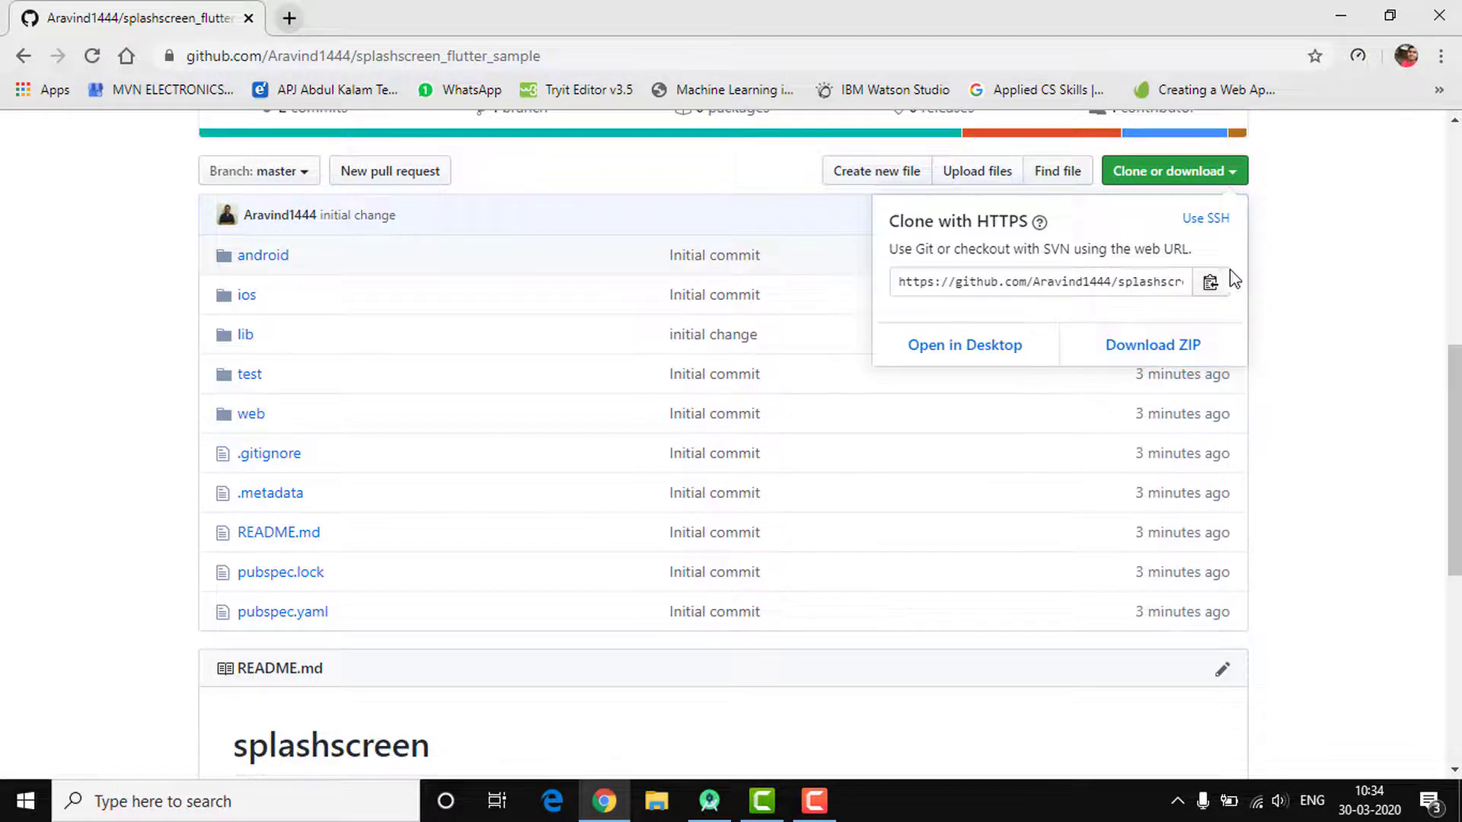
left_click(1398, 354)
mouse_move(1455, 413)
left_mouse_down()
mouse_move(1455, 303)
mouse_move(1455, 316)
left_mouse_up()
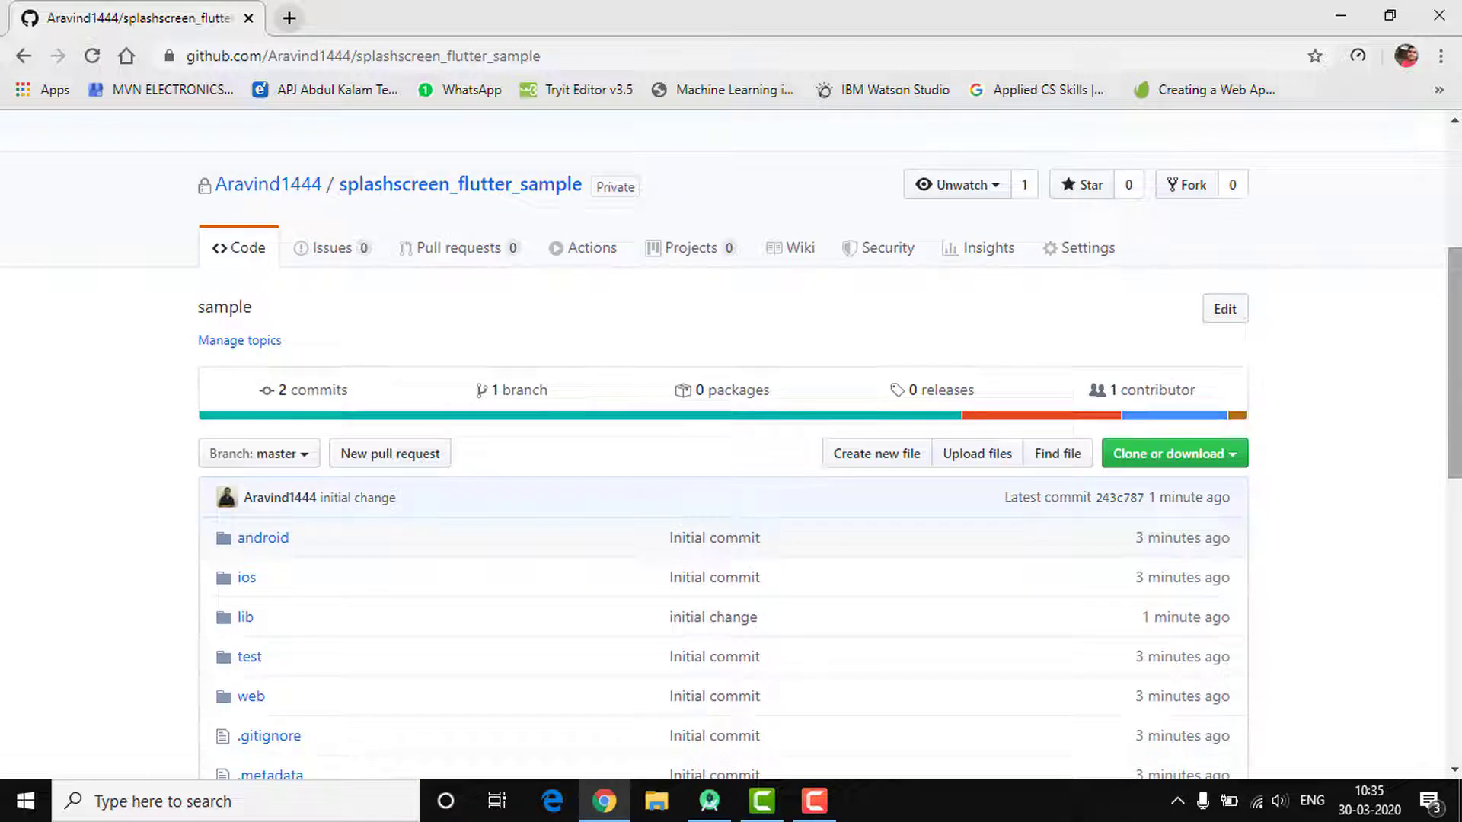
left_click_drag(1455, 315, 1455, 386)
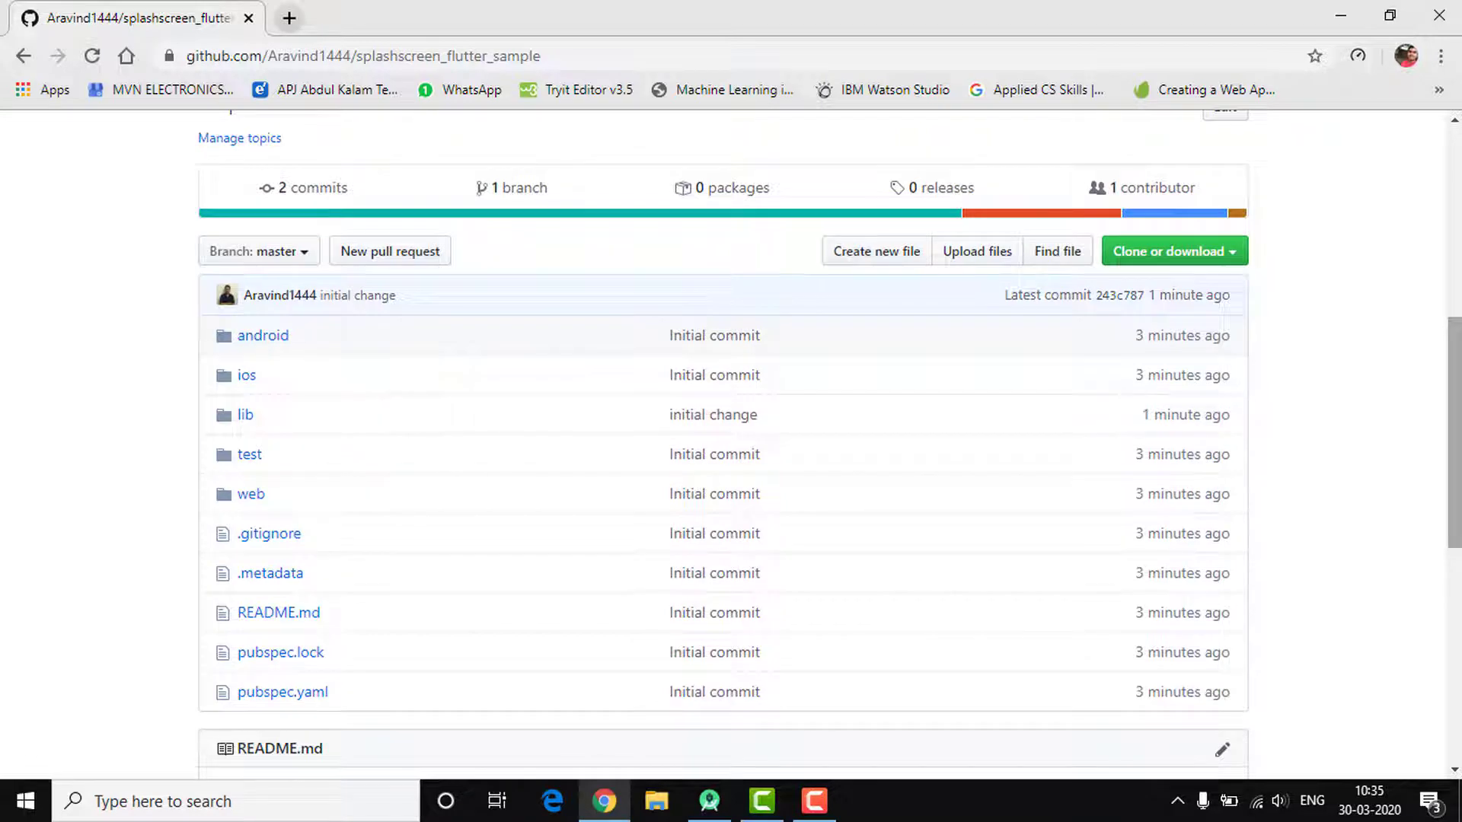